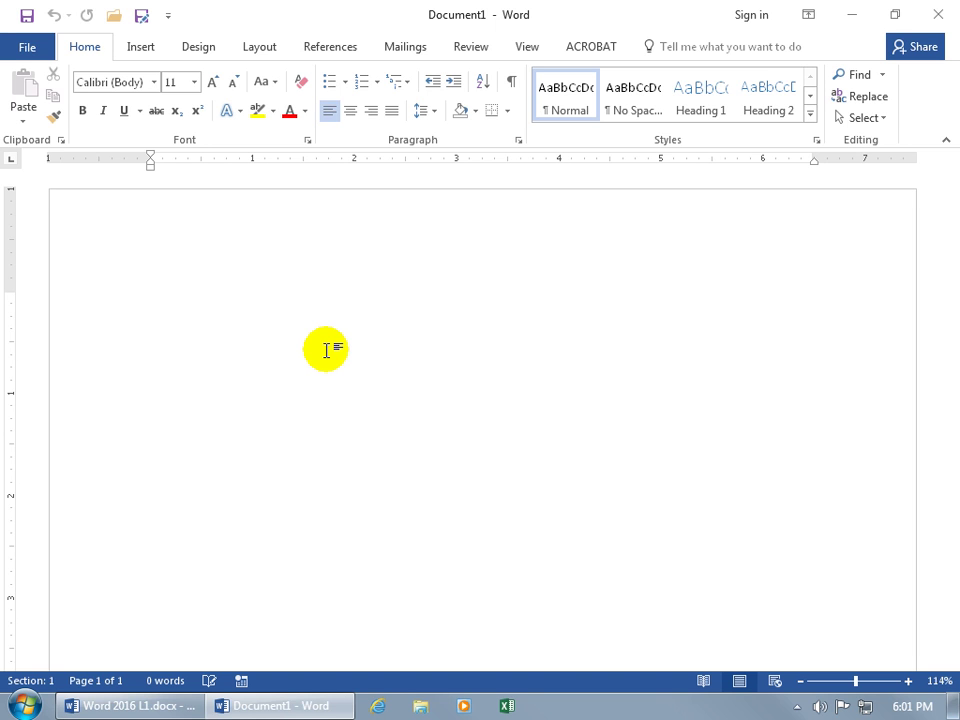
Step: Create a new blank document, Document2, from File > New > Blank document
left_click(28, 46)
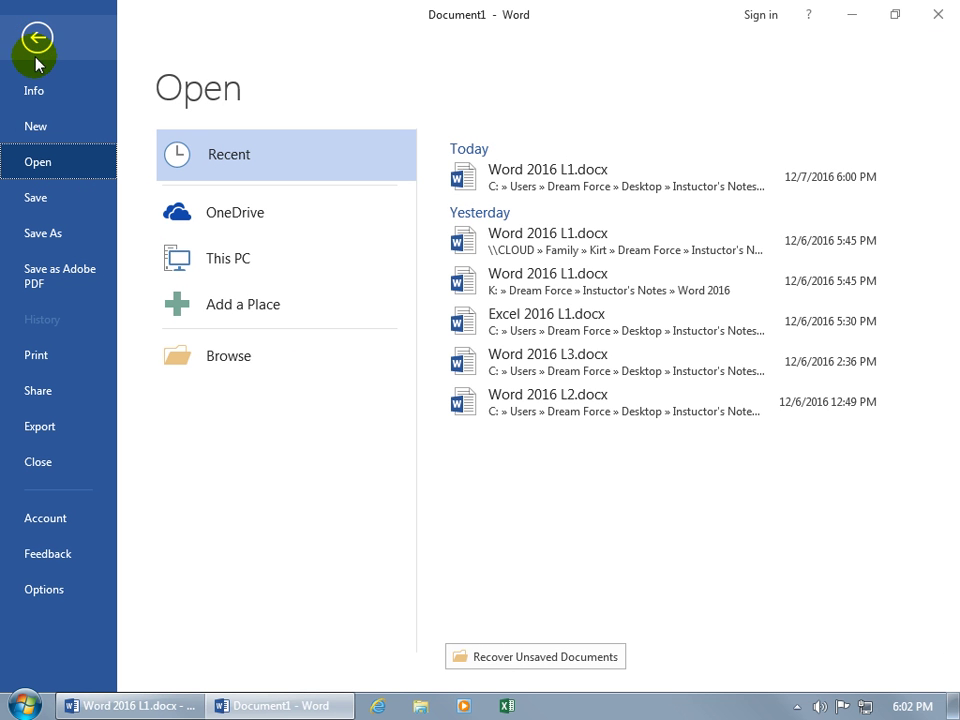
left_click(38, 126)
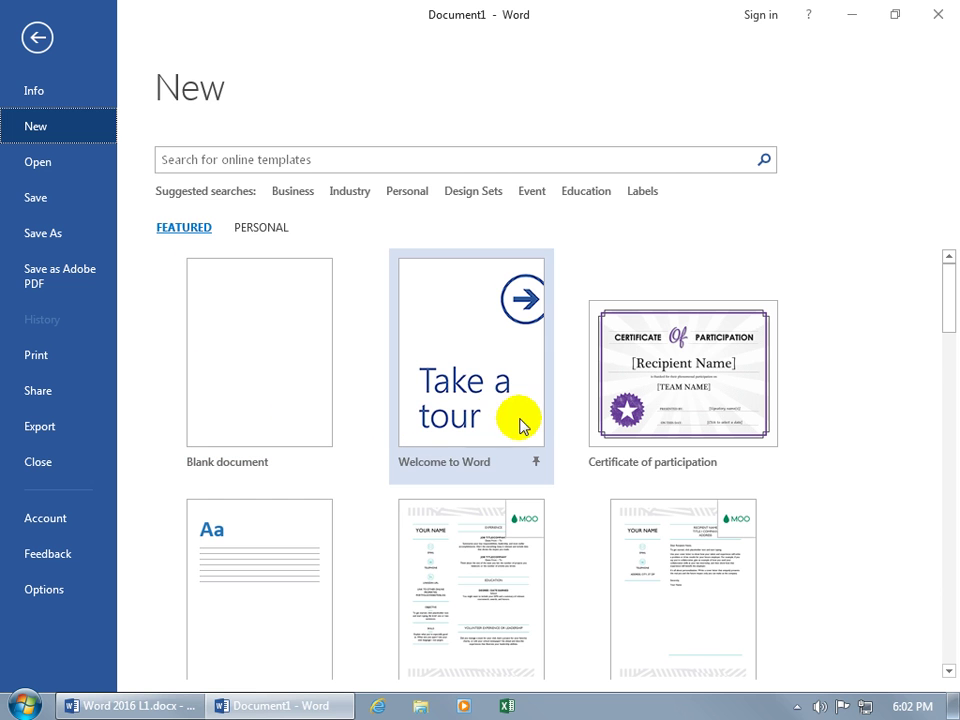
scroll(950, 318, "down", 3)
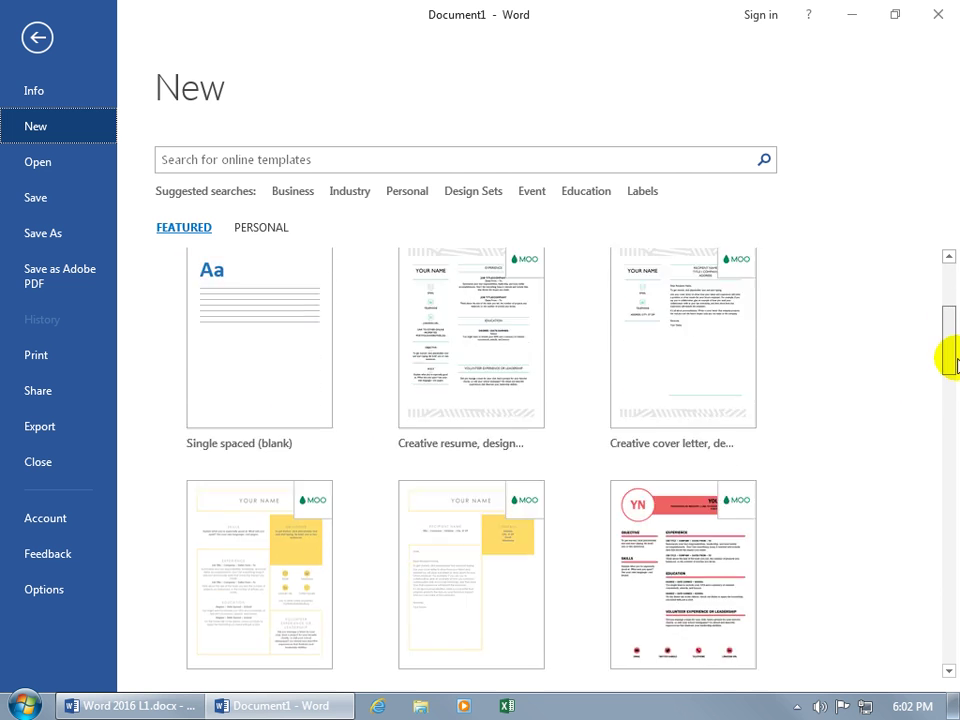
scroll(946, 354, "up", 3)
scroll(952, 318, "up", 1)
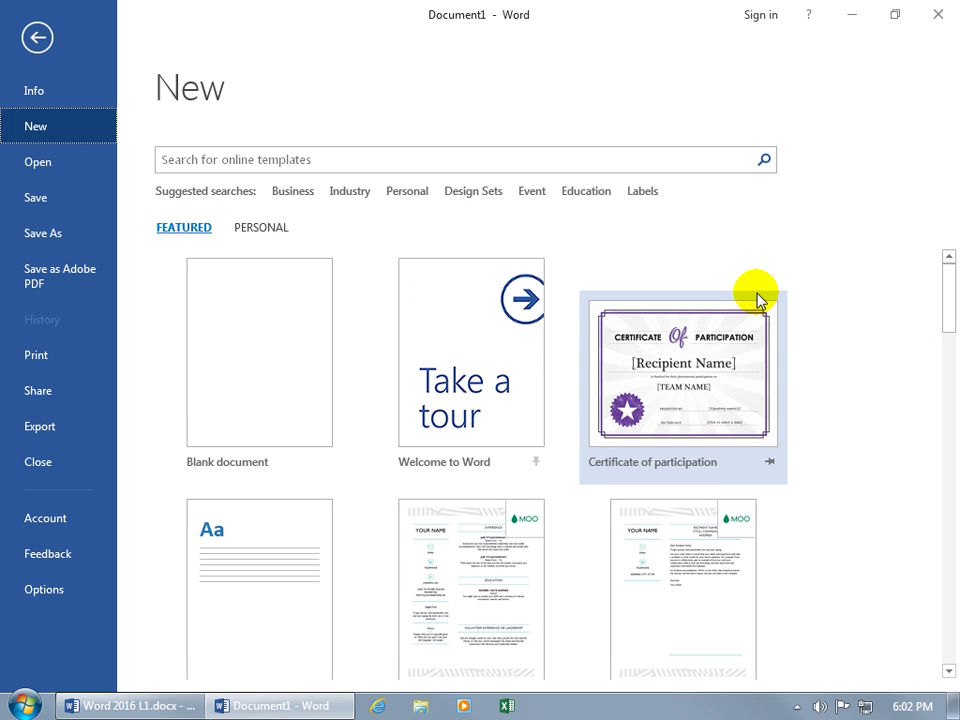
left_click(253, 358)
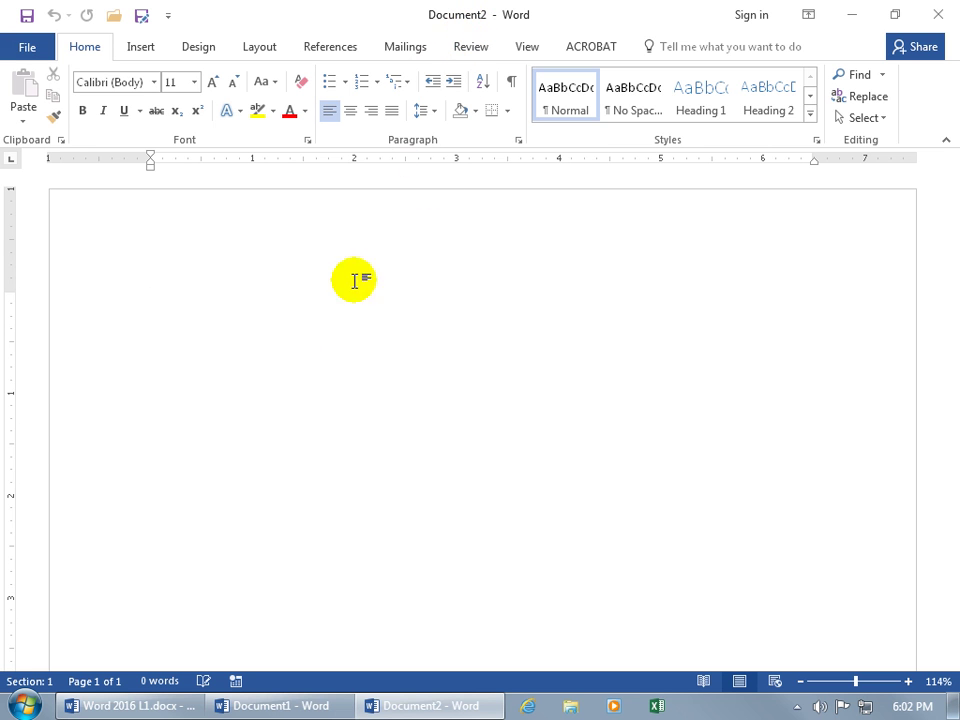
Step: Start a third blank Word document, Document3, from the Word taskbar jump list
mouse_move(311, 708)
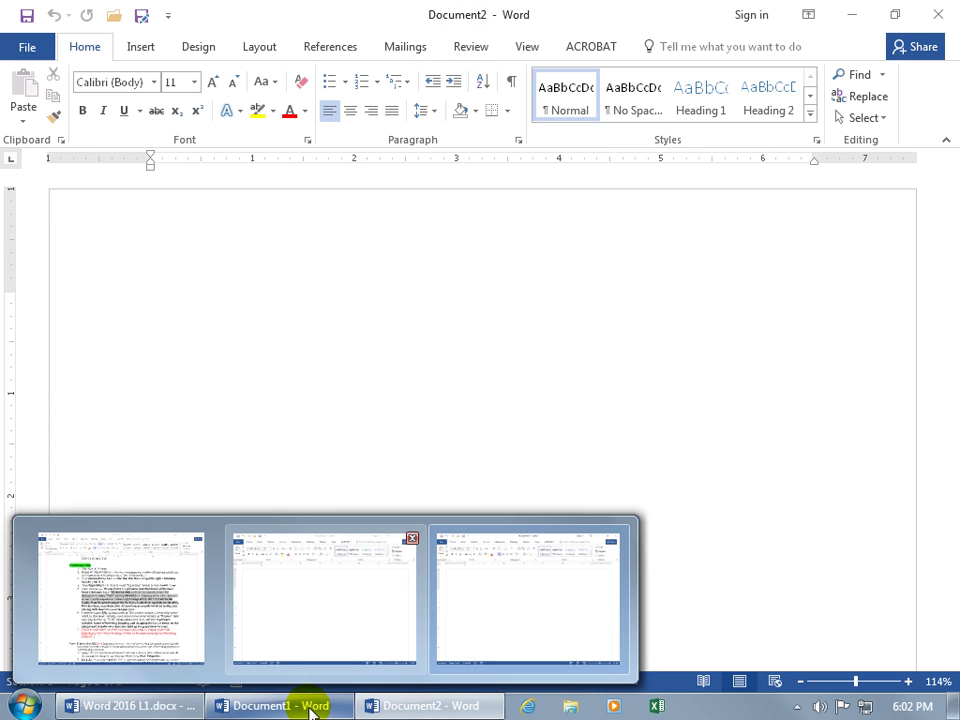
right_click(311, 708)
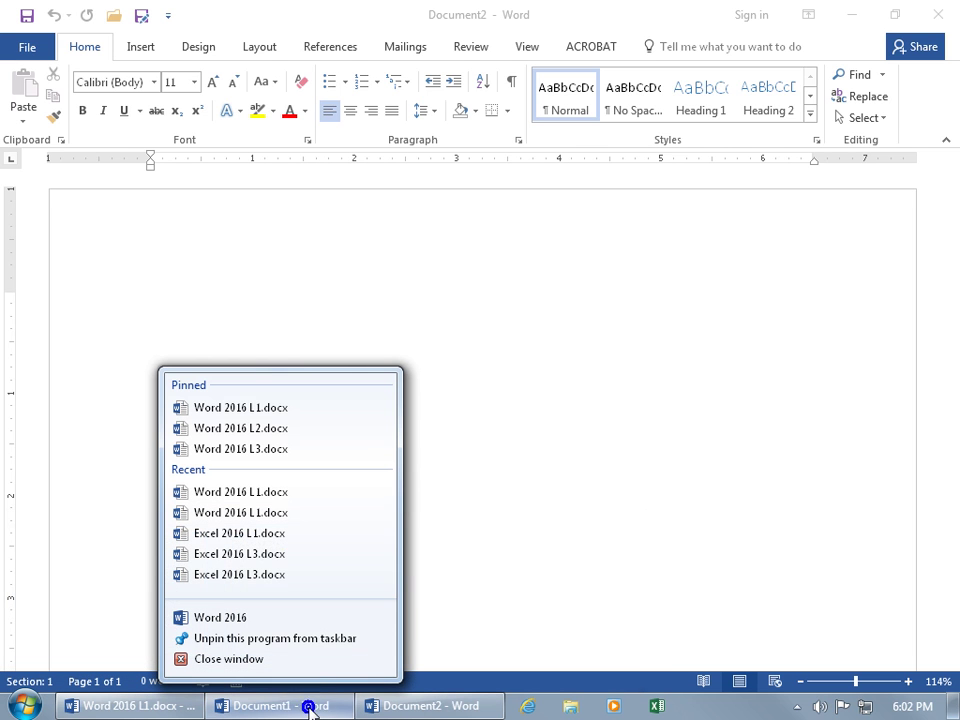
left_click(248, 618)
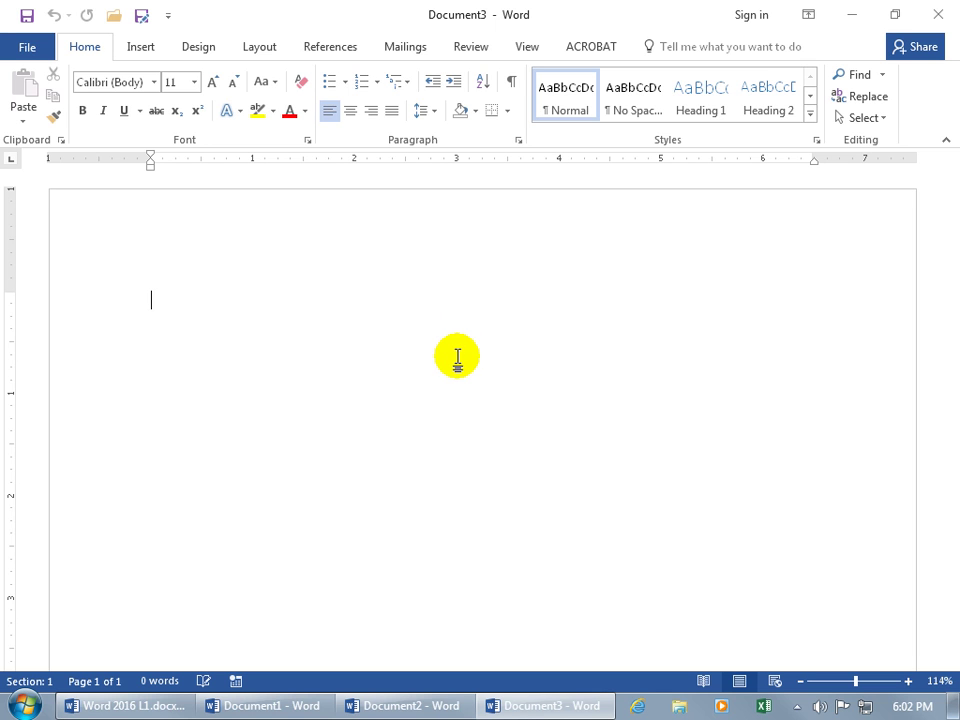
Step: Close Document3 and then the Document2 window, leaving the blank Document1 open
left_click(937, 18)
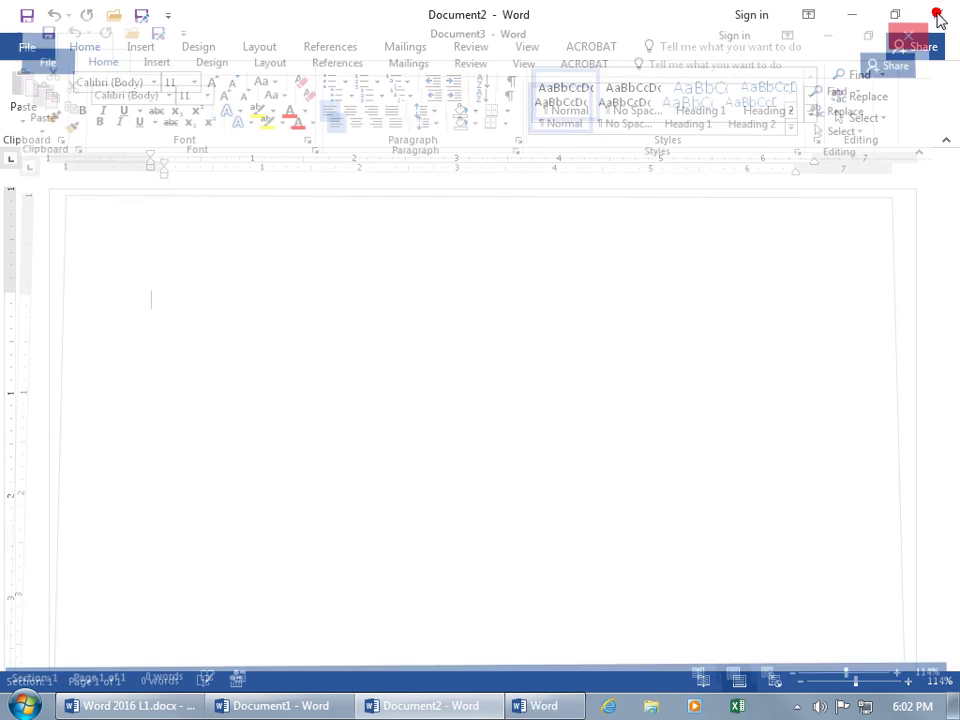
right_click(439, 709)
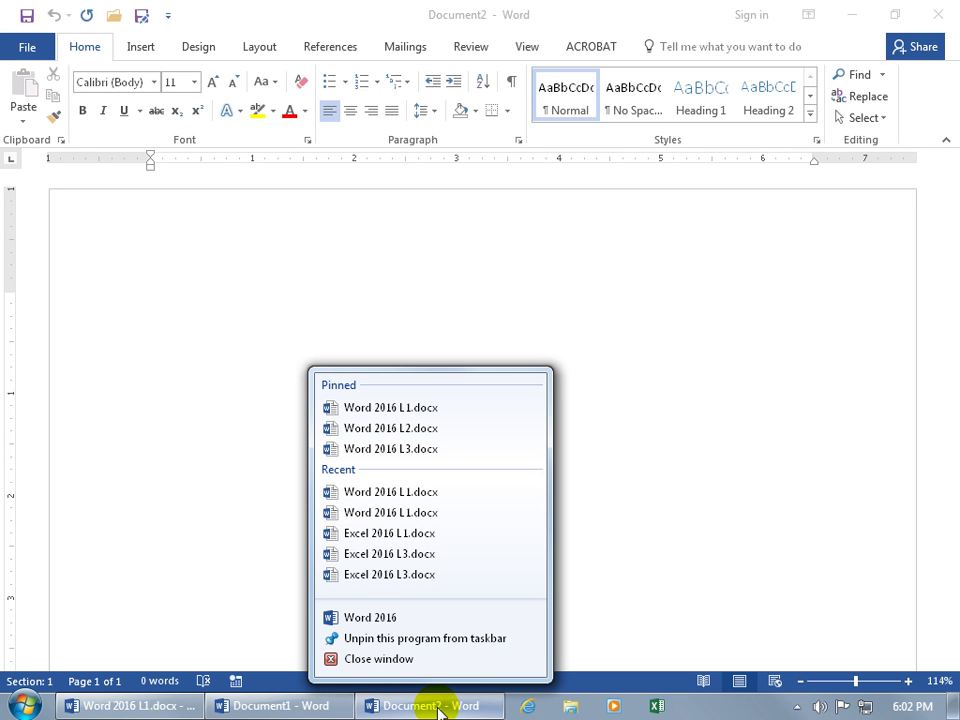
left_click(439, 709)
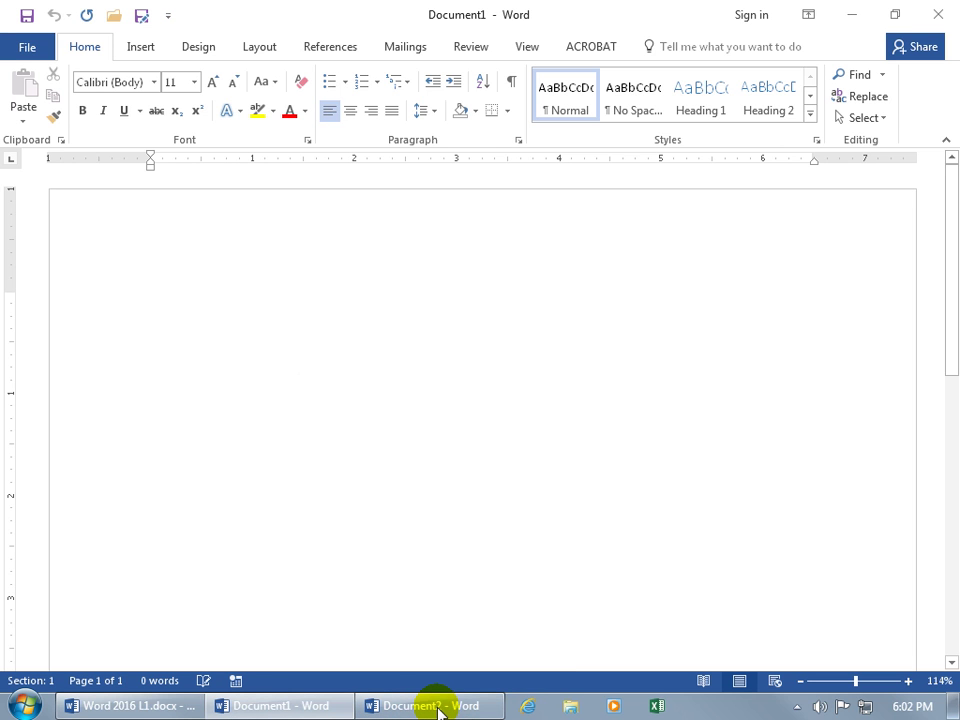
mouse_move(440, 710)
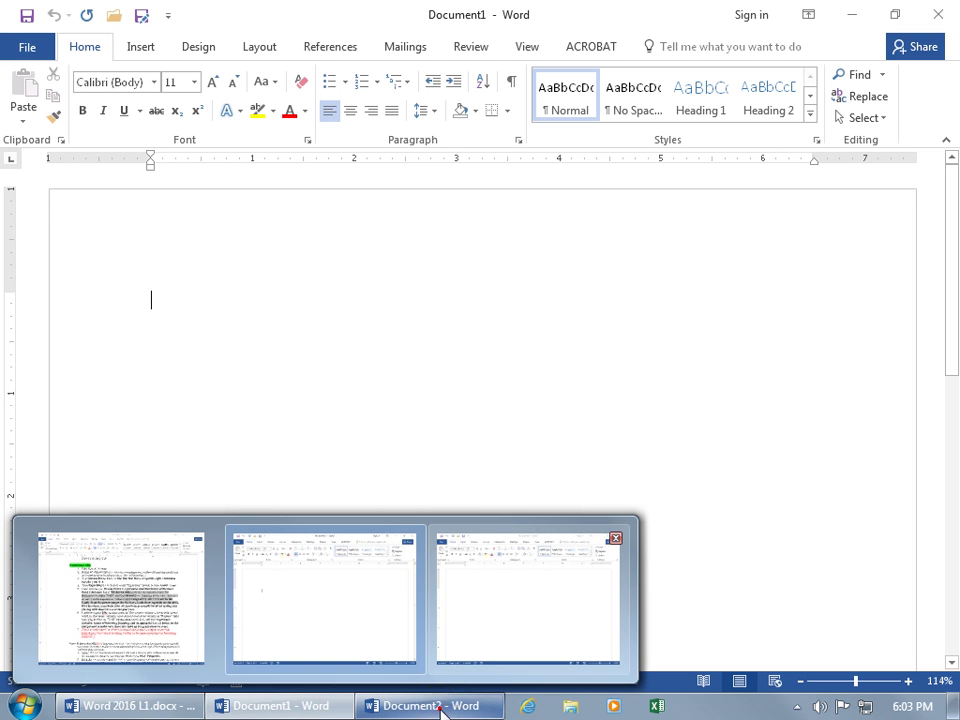
left_click(440, 709)
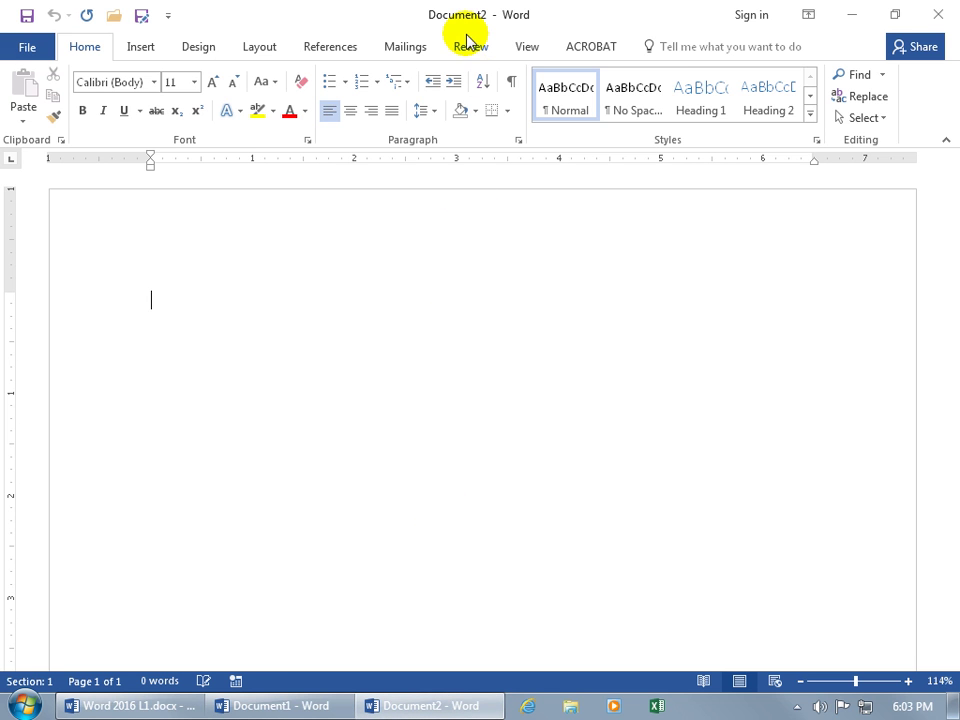
right_click(444, 708)
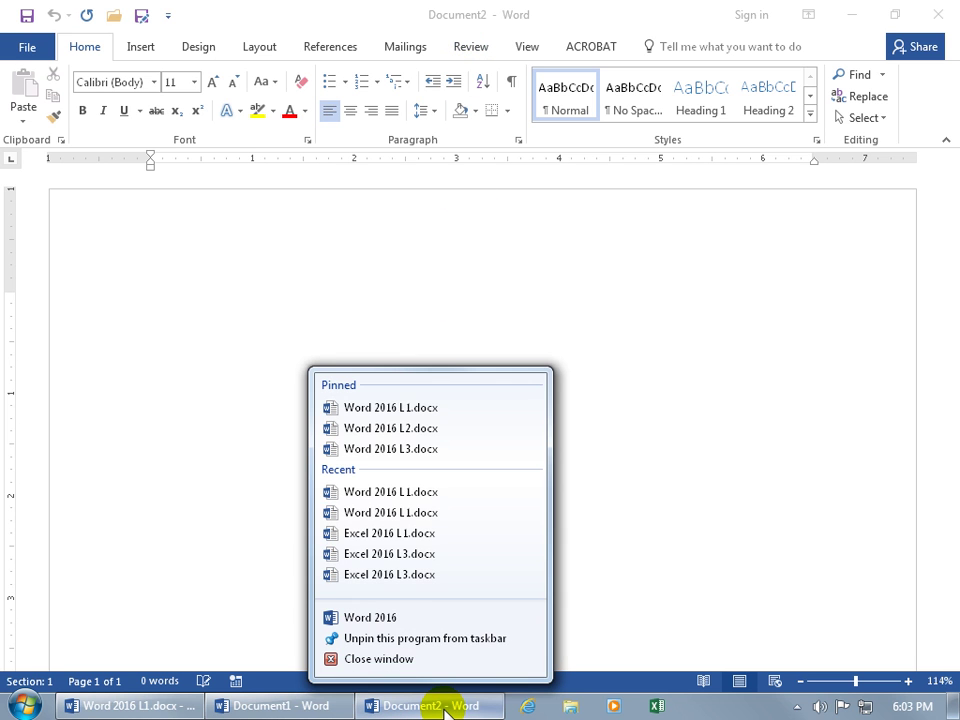
left_click(416, 661)
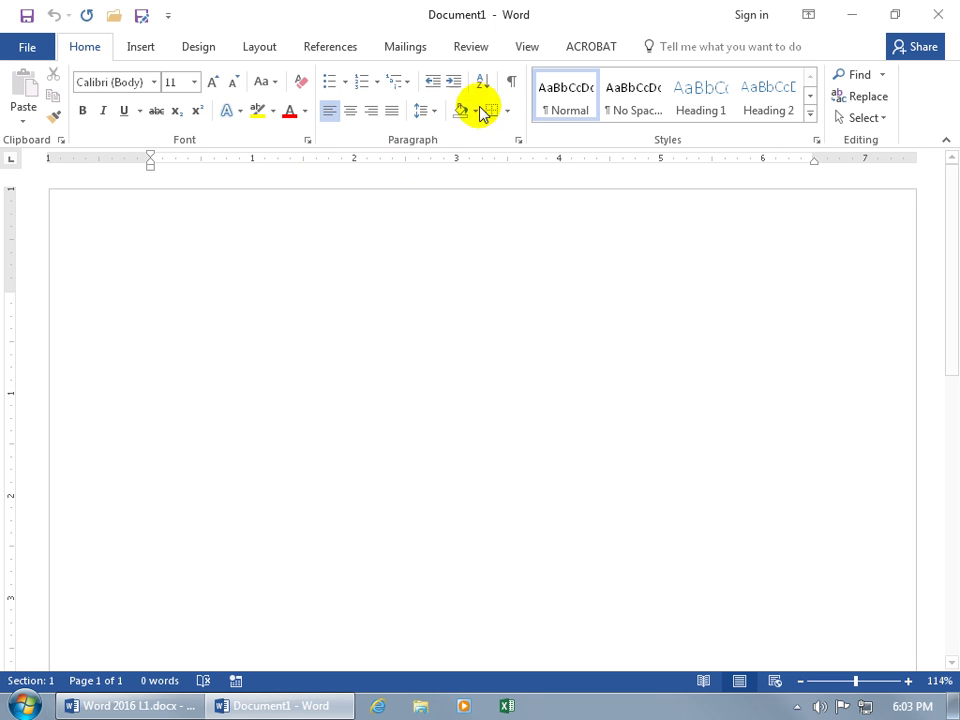
Step: Turn the rulers off and back on in the View tab, then scroll the page down and up
left_click(526, 48)
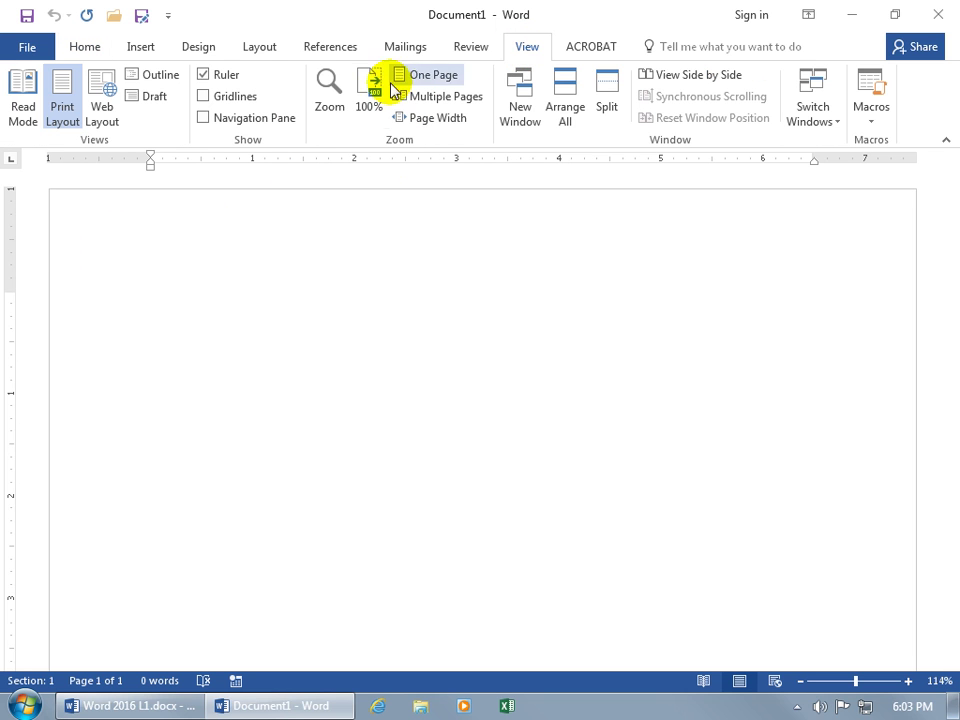
left_click(206, 78)
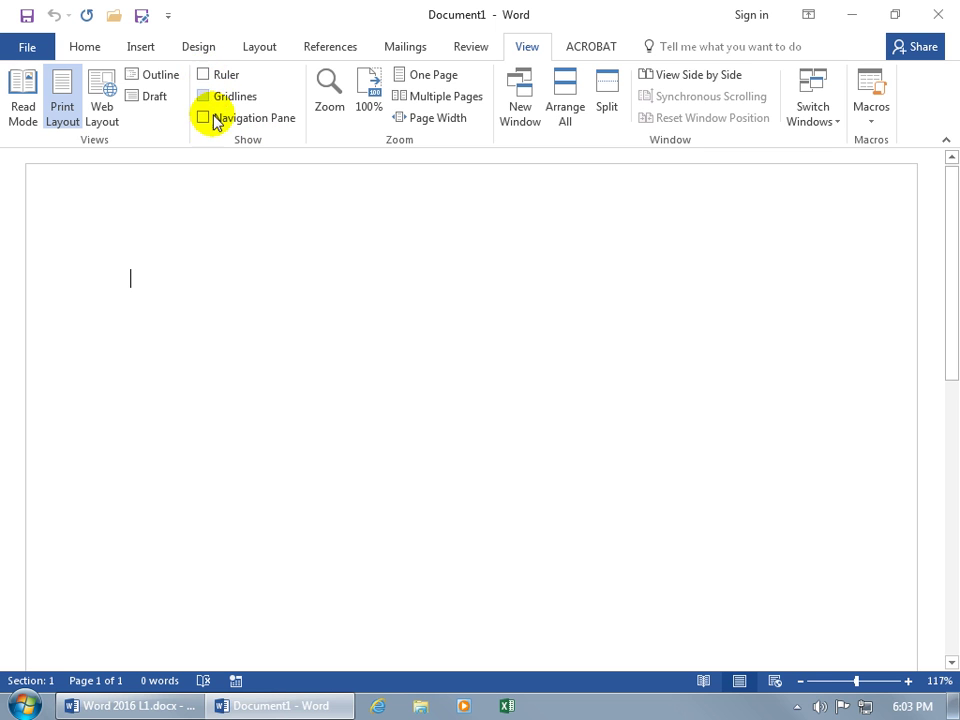
left_click(206, 77)
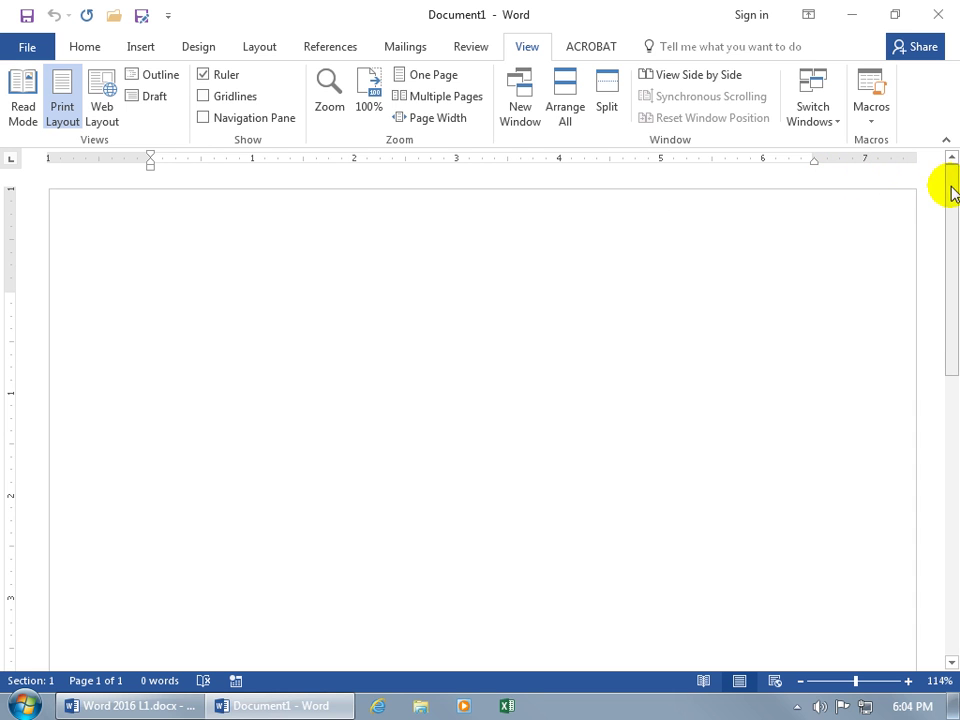
left_click_drag(953, 183, 945, 514)
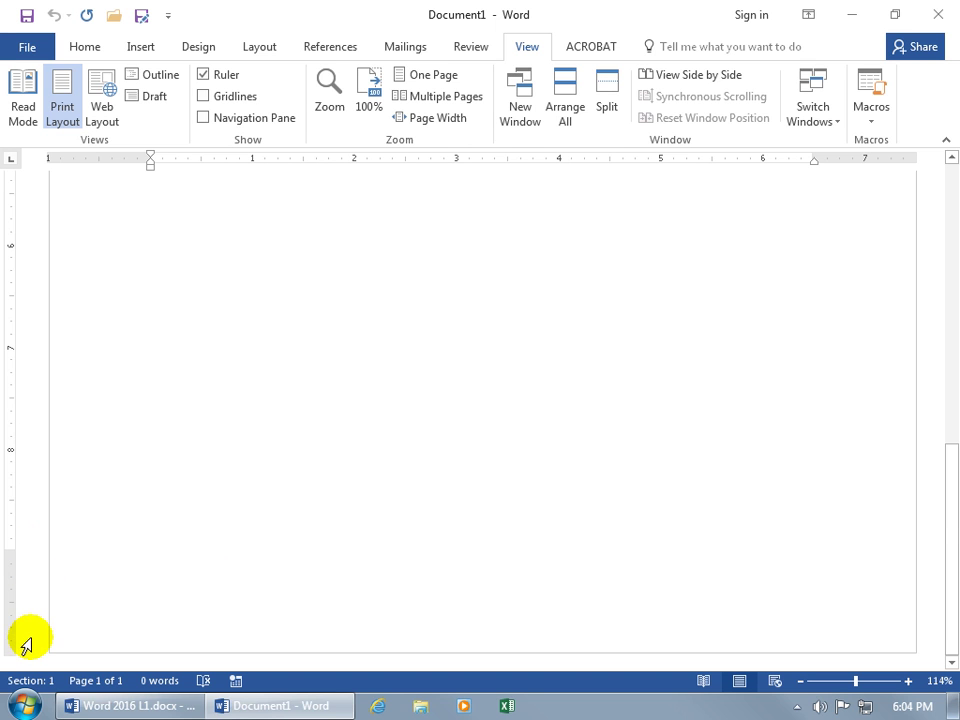
left_click_drag(949, 489, 951, 192)
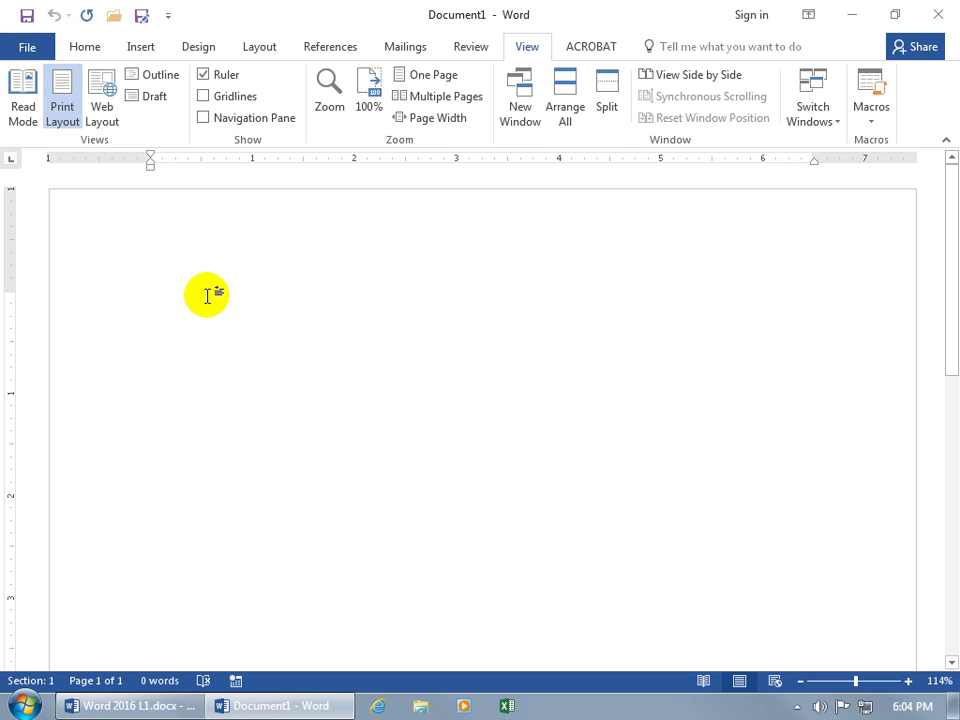
Step: Type 'Dream Force, LLC.' and the slogan 'Ho! Ho! Ho! Have we got the right Christmas toys for you!', then start a new line
type("Dream F")
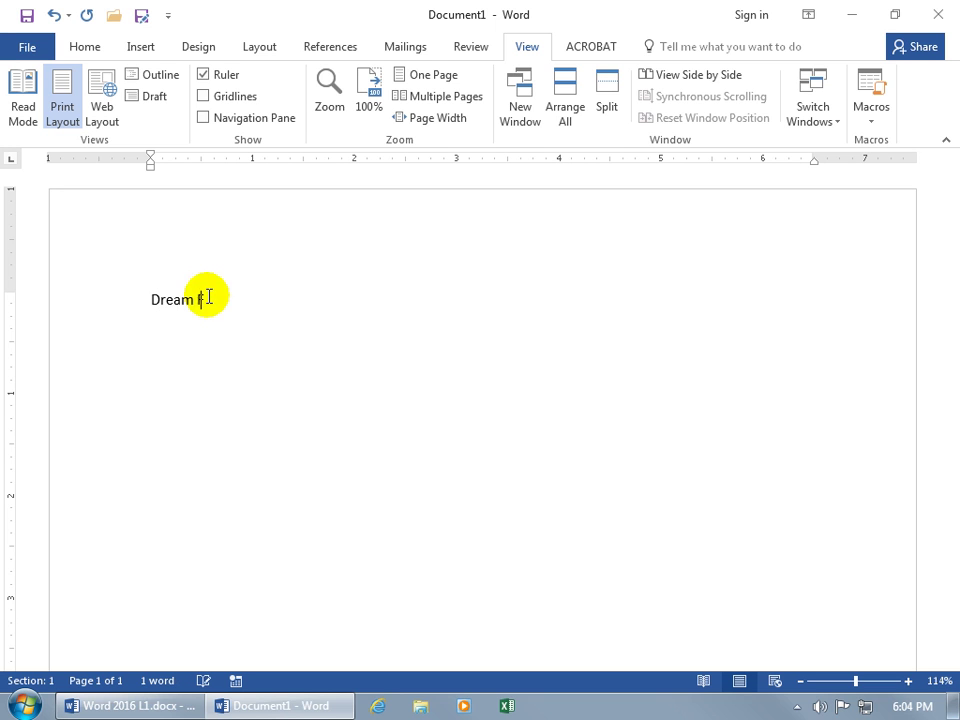
type("orce, LLC.")
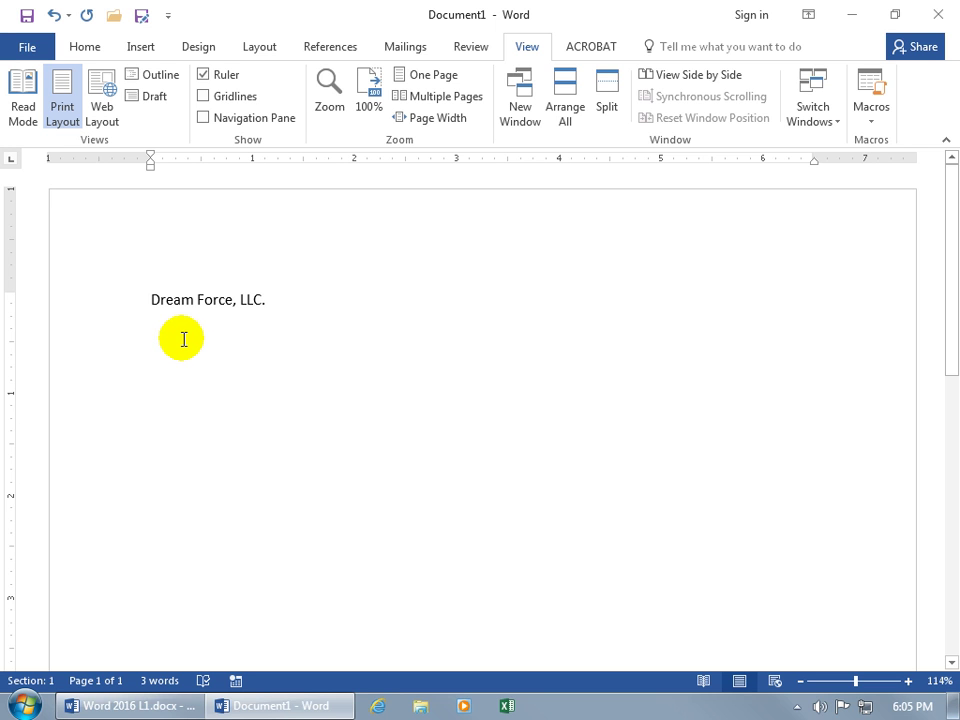
type("Ho! Ho! Ho! Have we got the right Christmas toys for you!")
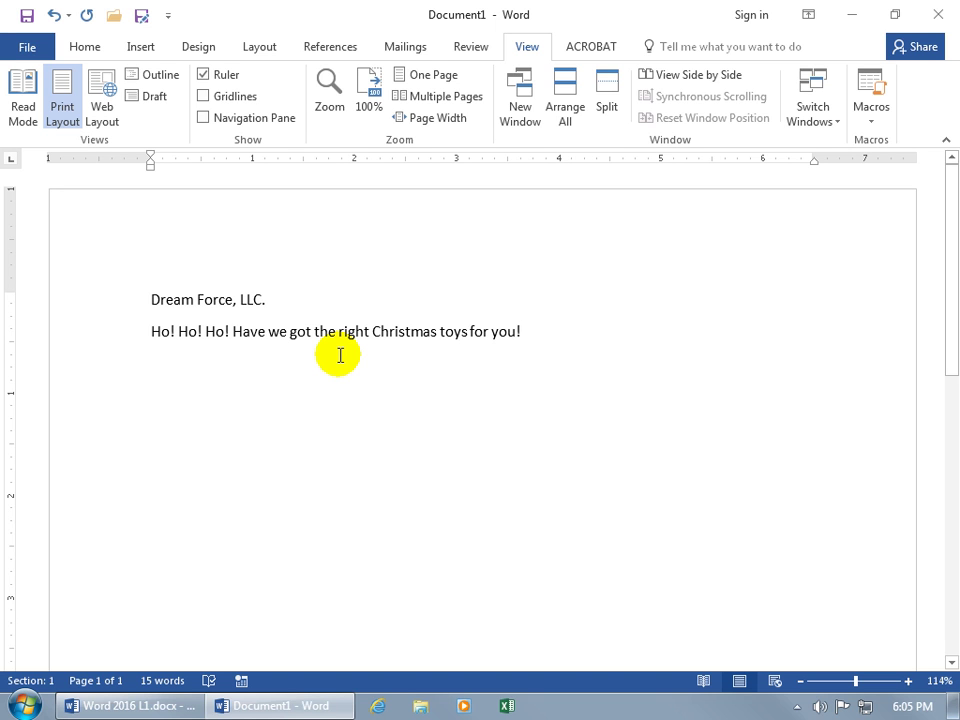
key("Return")
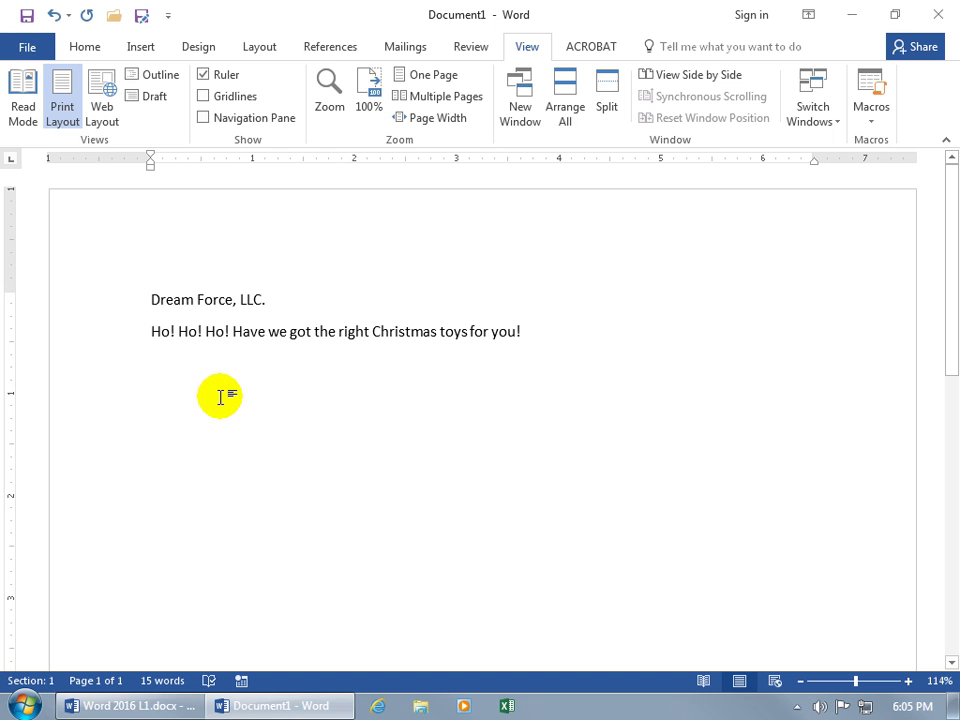
Step: Type 'Regarding Us' and edit it into the heading 'About Us'
type("Regar")
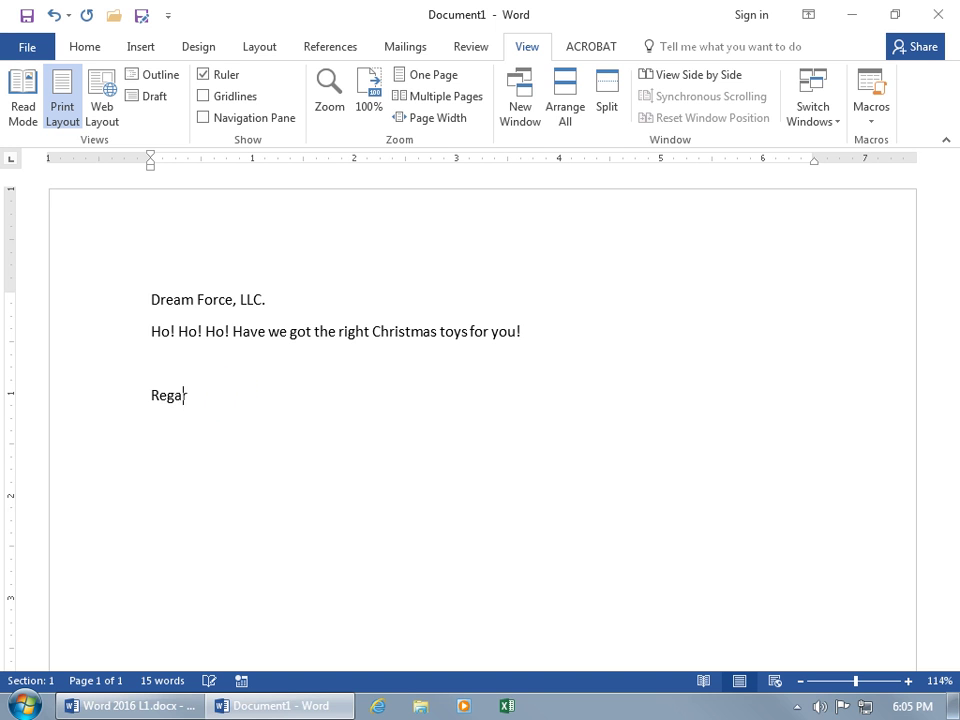
type("ding Us")
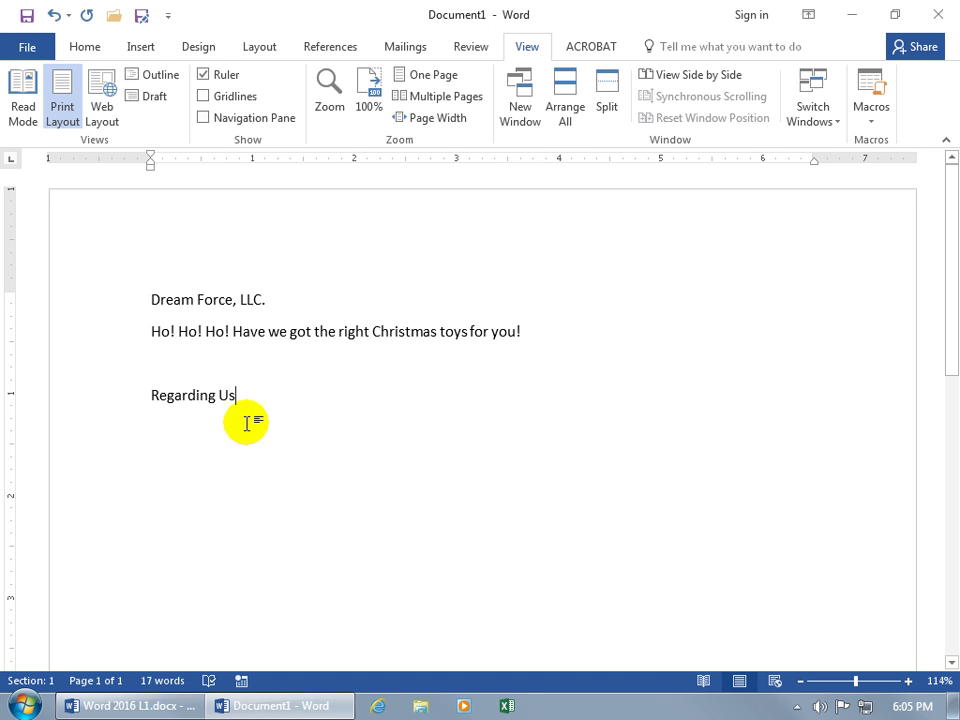
left_click(149, 395)
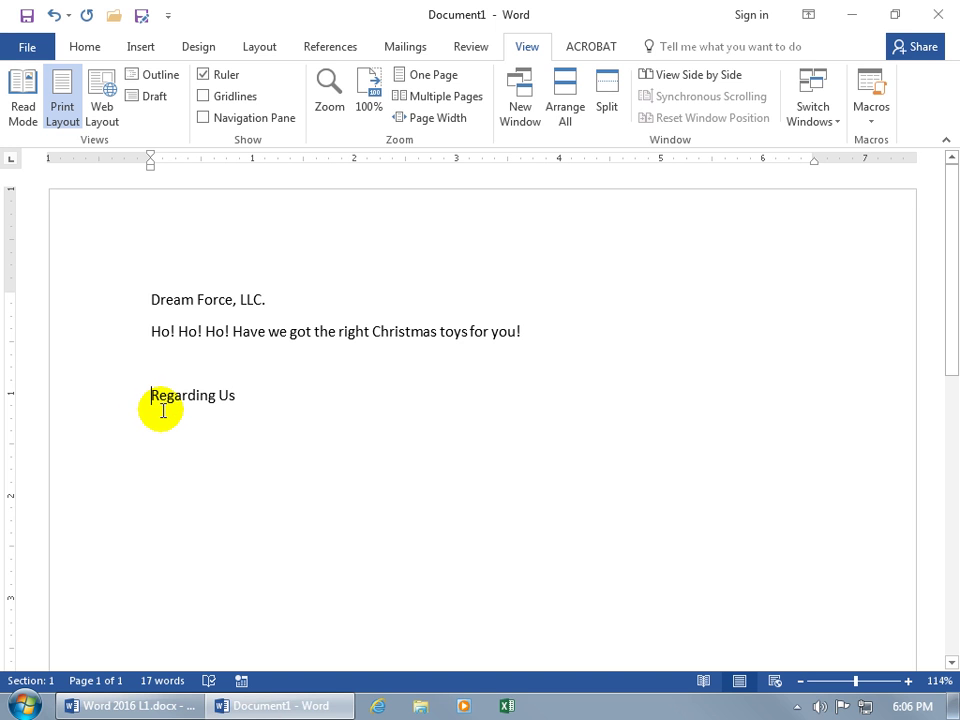
key("Delete")
key("Delete")
key("Delete")
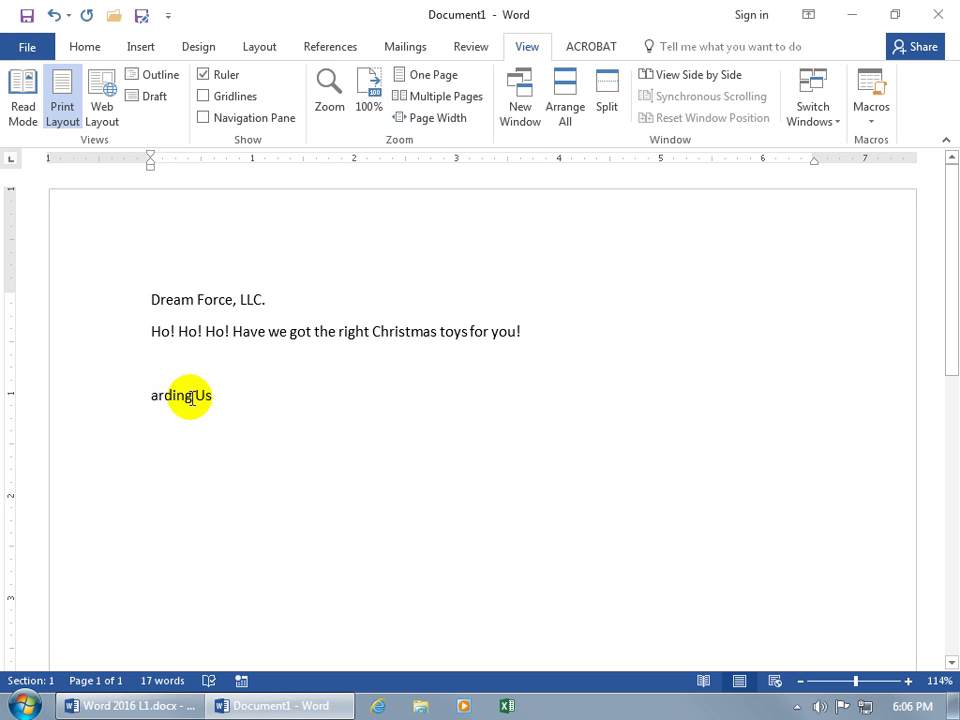
left_click(190, 396)
key("BackSpace")
key("BackSpace")
key("BackSpace")
key("BackSpace")
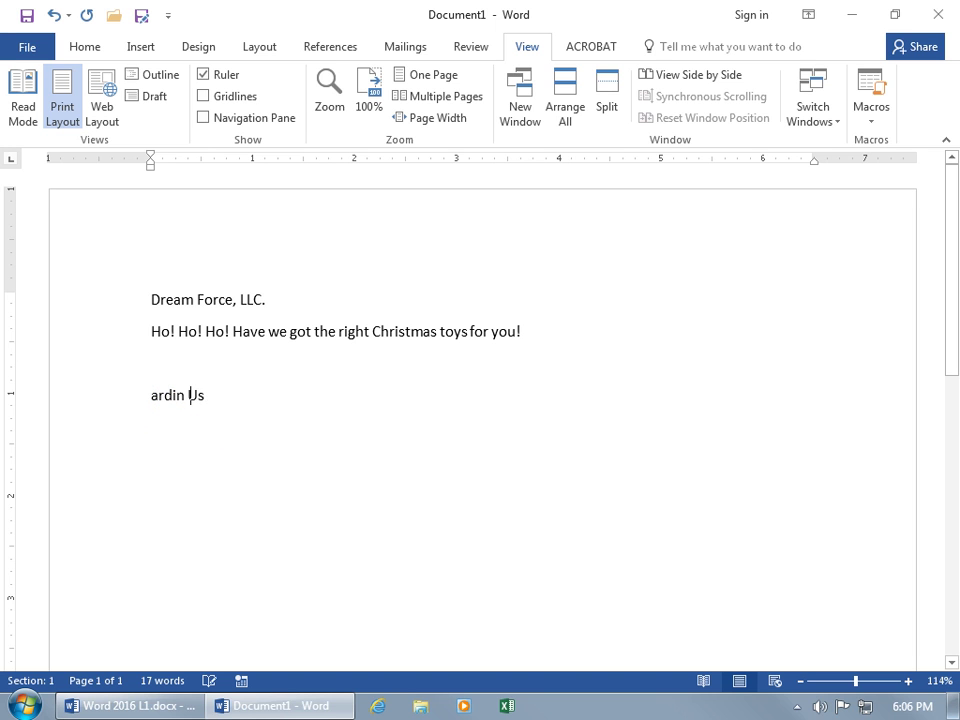
key("BackSpace")
key("BackSpace")
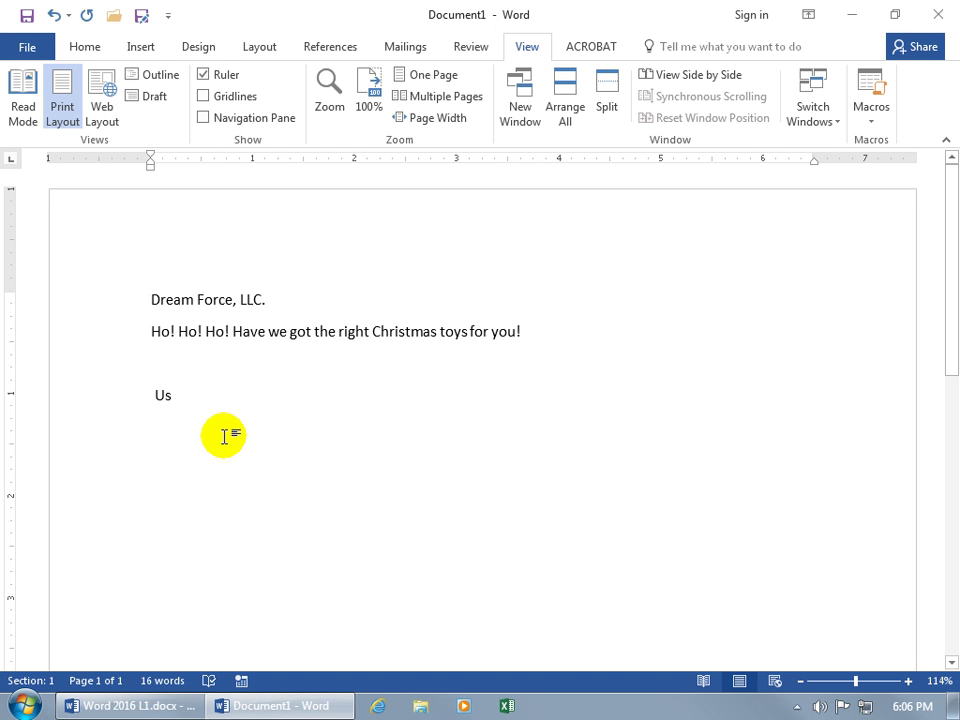
type("About")
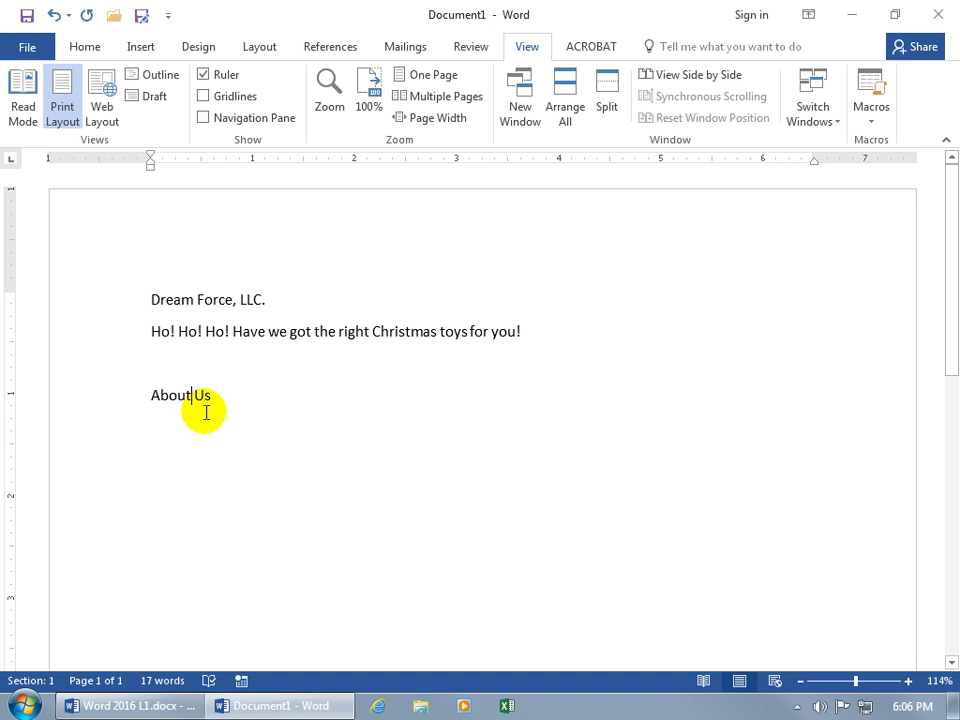
Step: Add an empty line after 'About Us' and move to the blank line above it
left_click(222, 396)
key("Return")
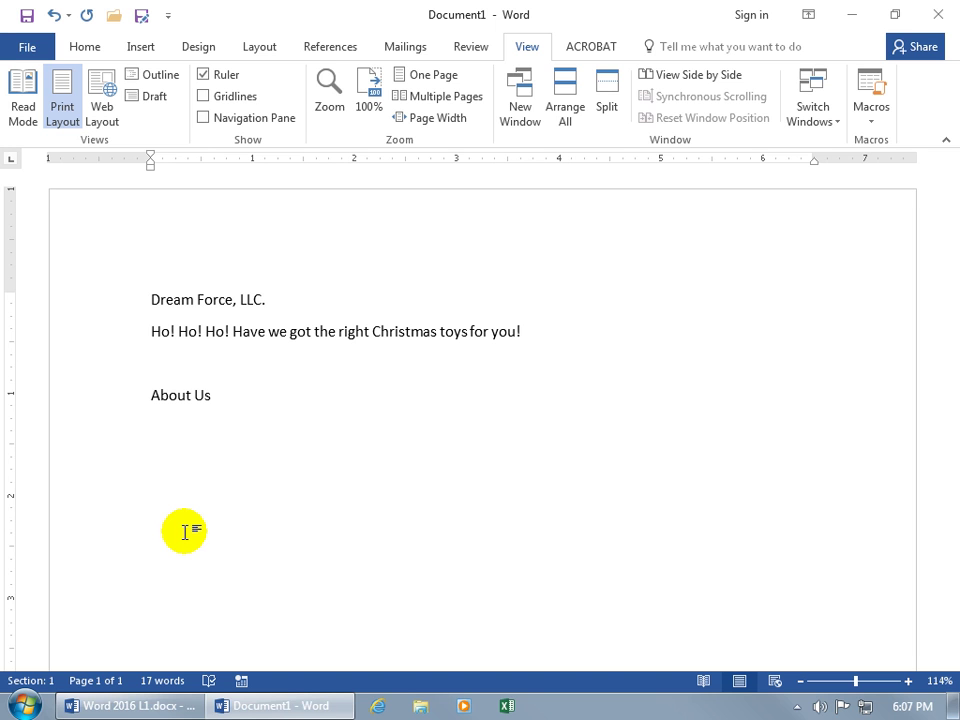
left_click(171, 368)
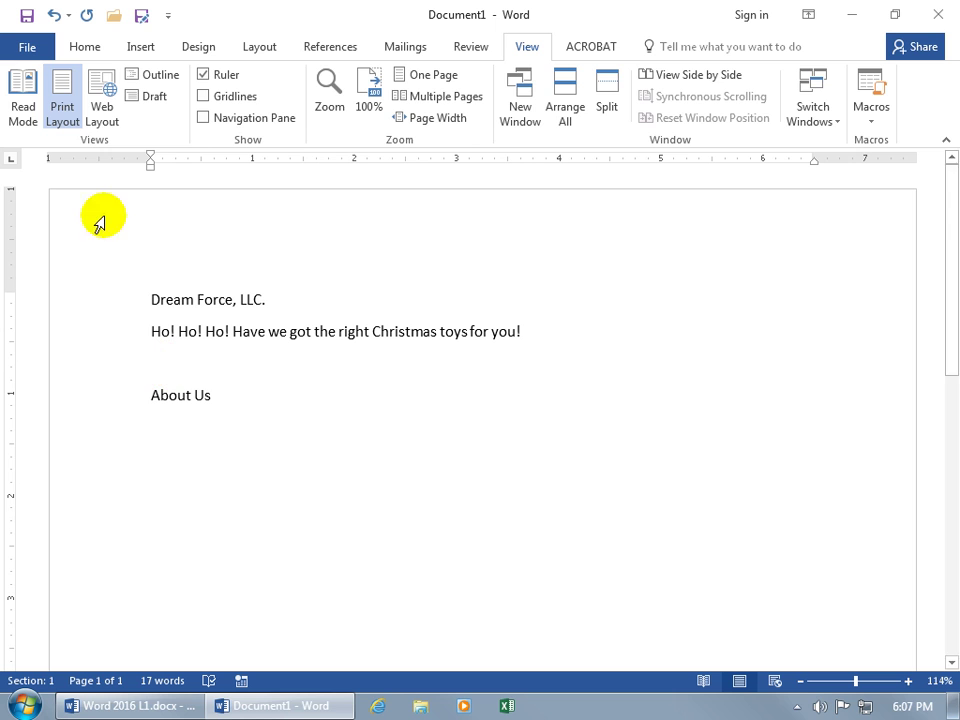
Step: Turn on Show/Hide ¶ formatting marks, then add and remove an extra empty paragraph below About Us
left_click(86, 52)
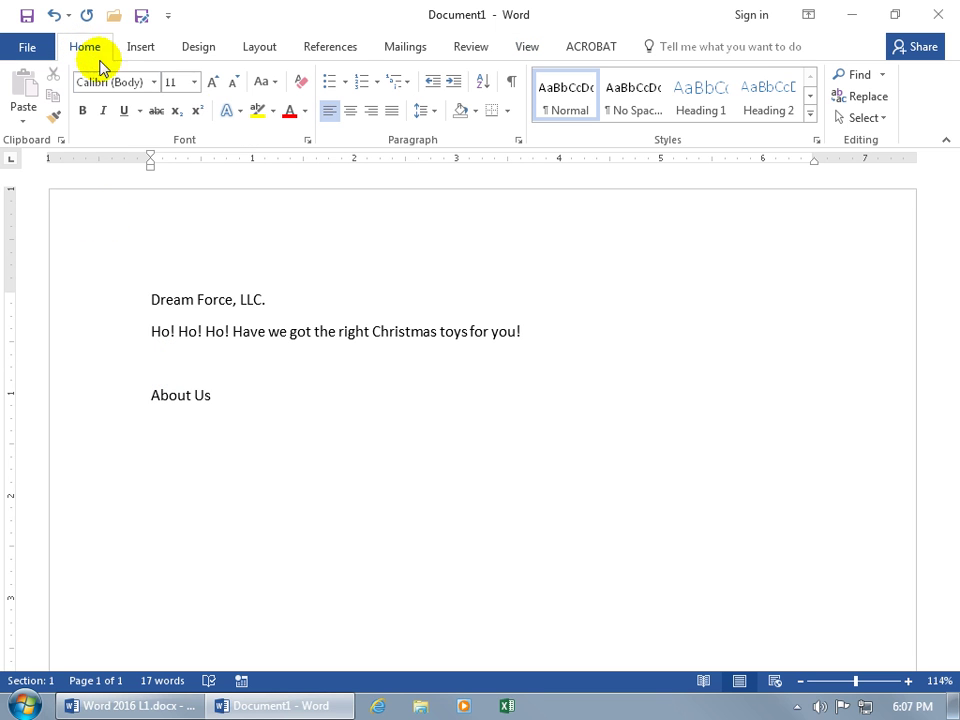
left_click(509, 83)
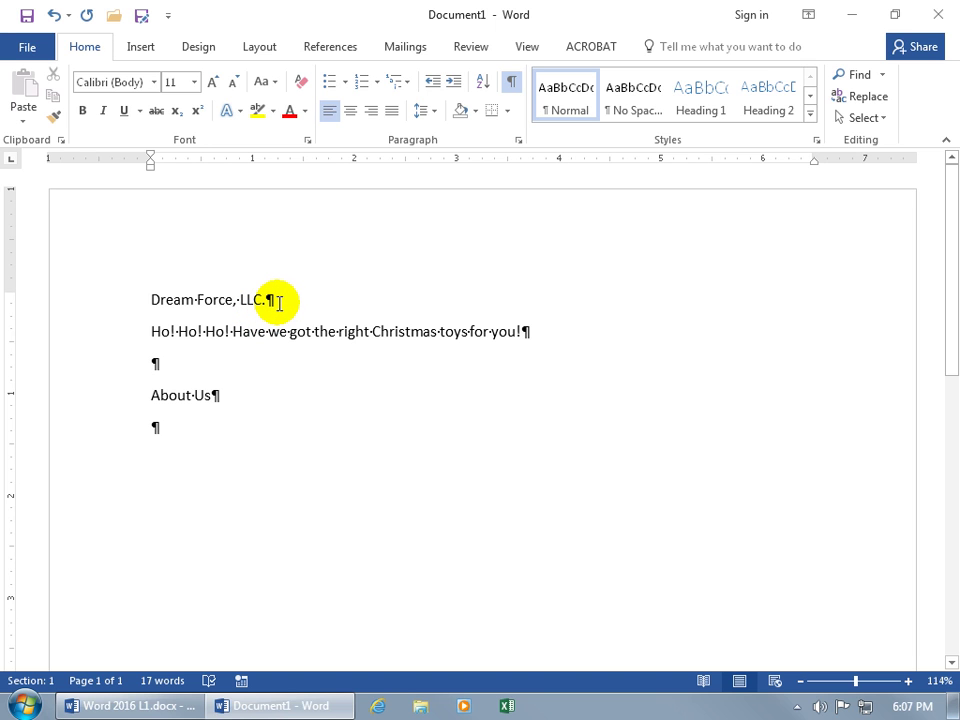
left_click(174, 364)
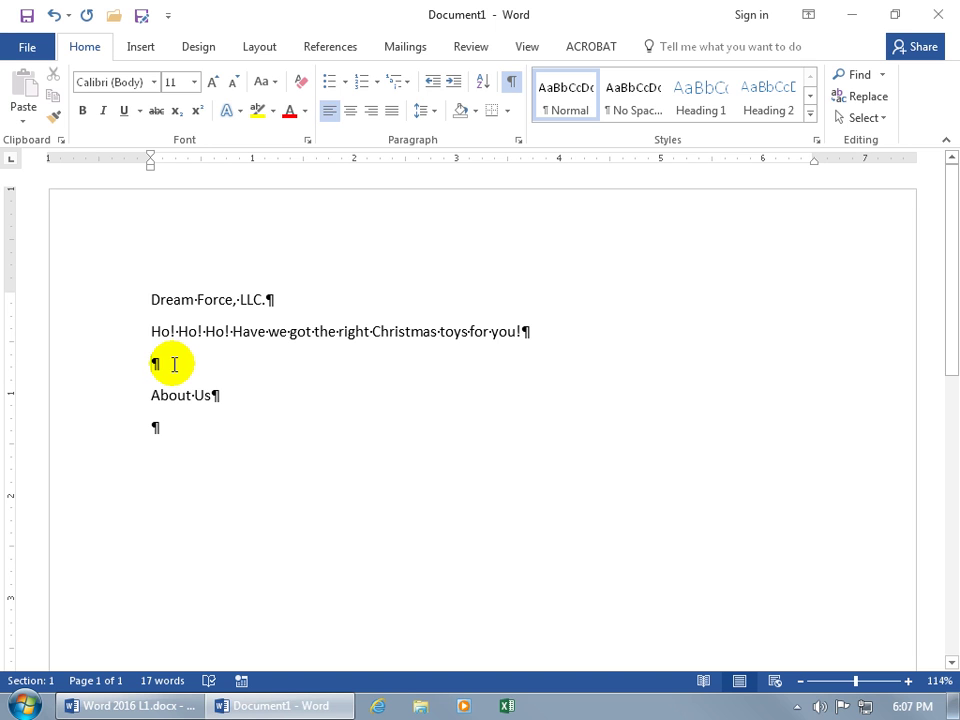
left_click(168, 505)
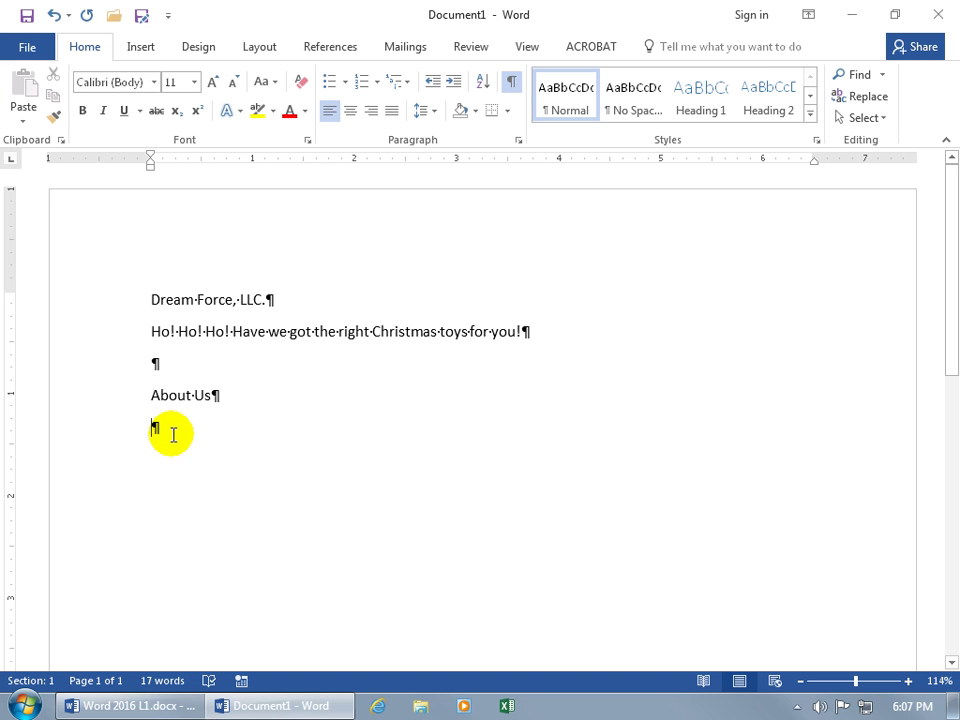
key("Return")
key("Return")
key("Return")
key("Return")
key("Return")
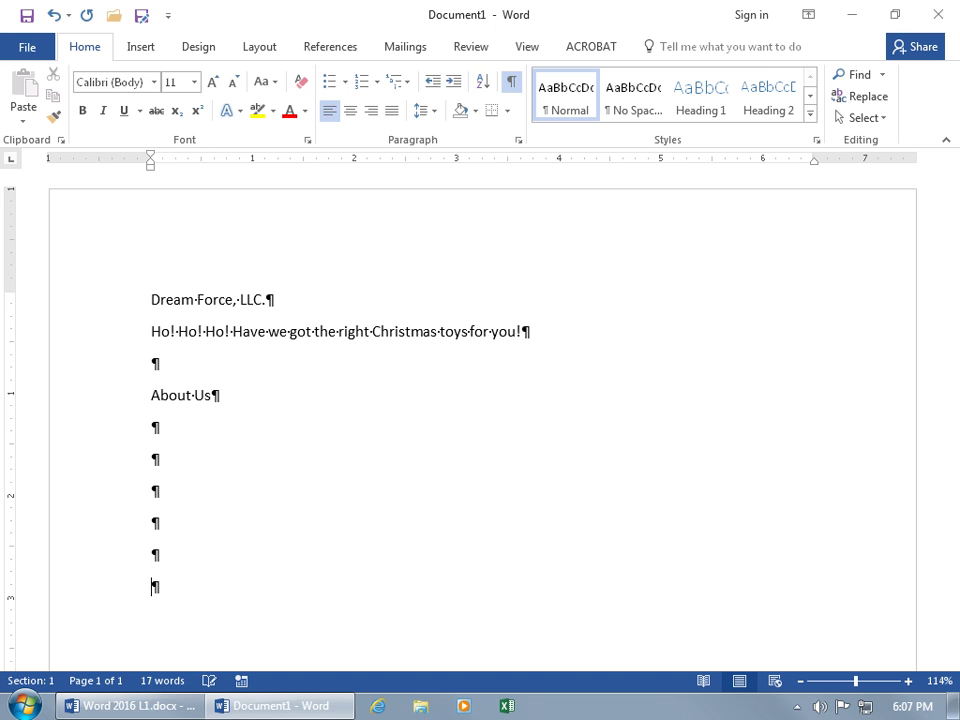
key("BackSpace")
key("BackSpace")
key("BackSpace")
key("BackSpace")
key("BackSpace")
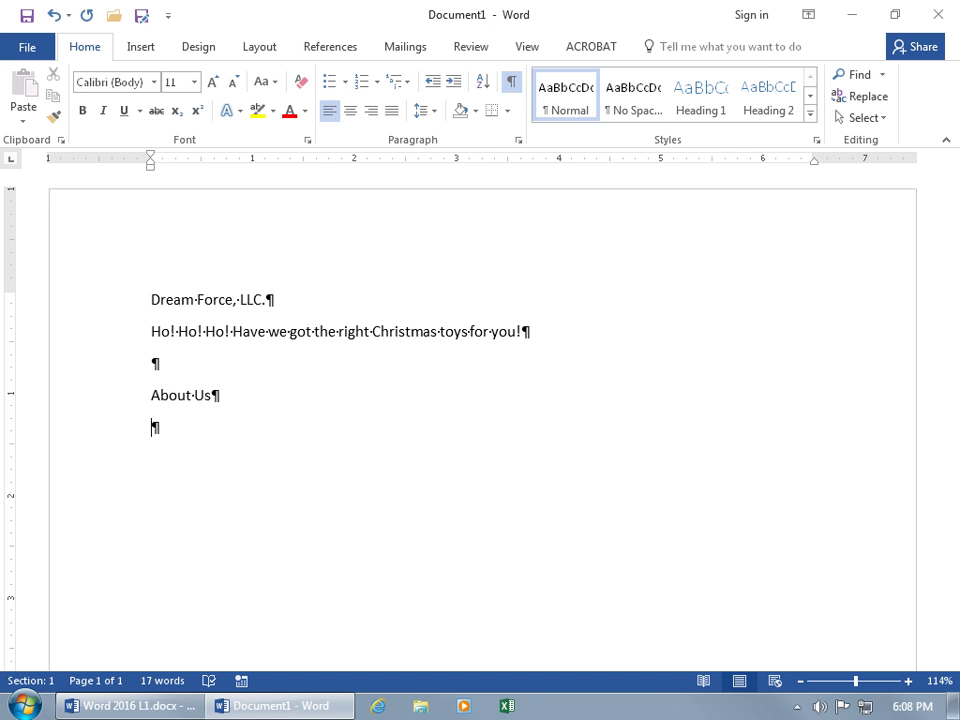
left_click(161, 508)
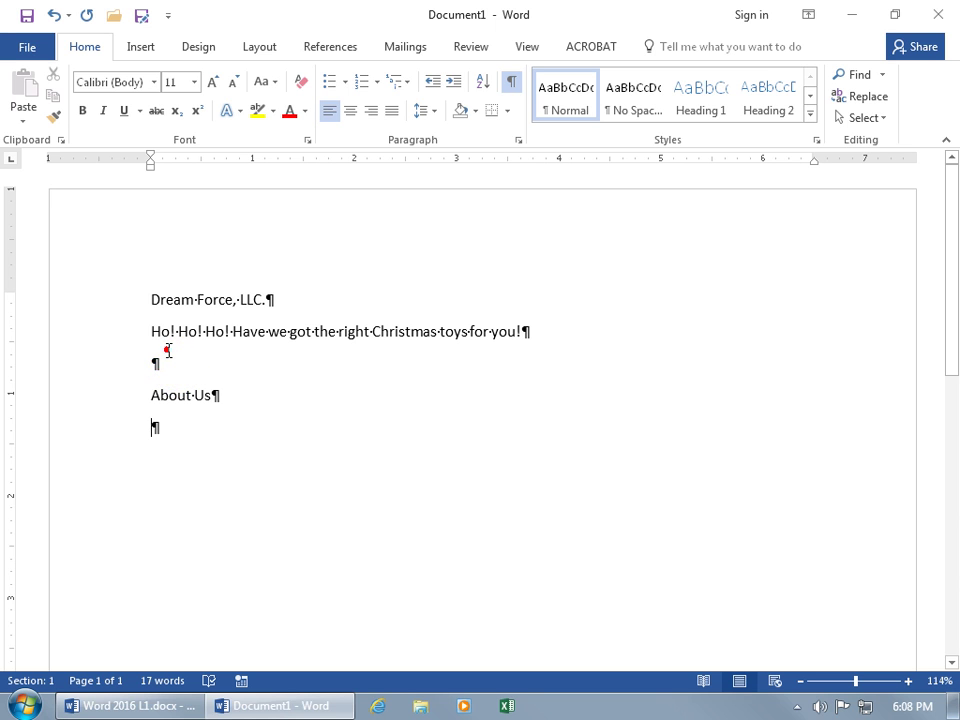
left_click(168, 350)
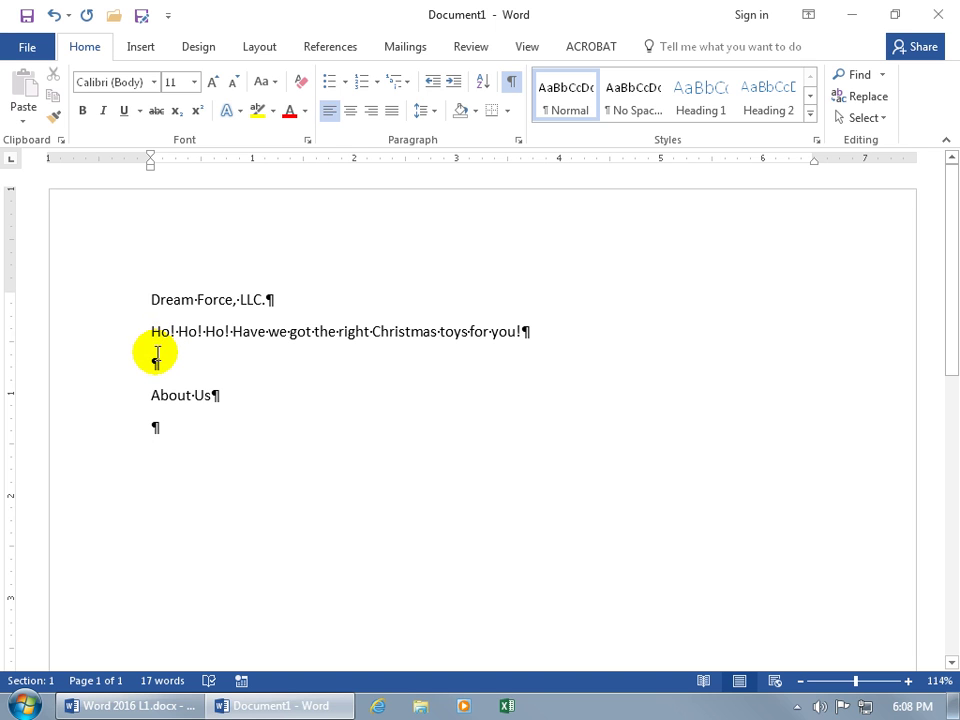
left_click(160, 362)
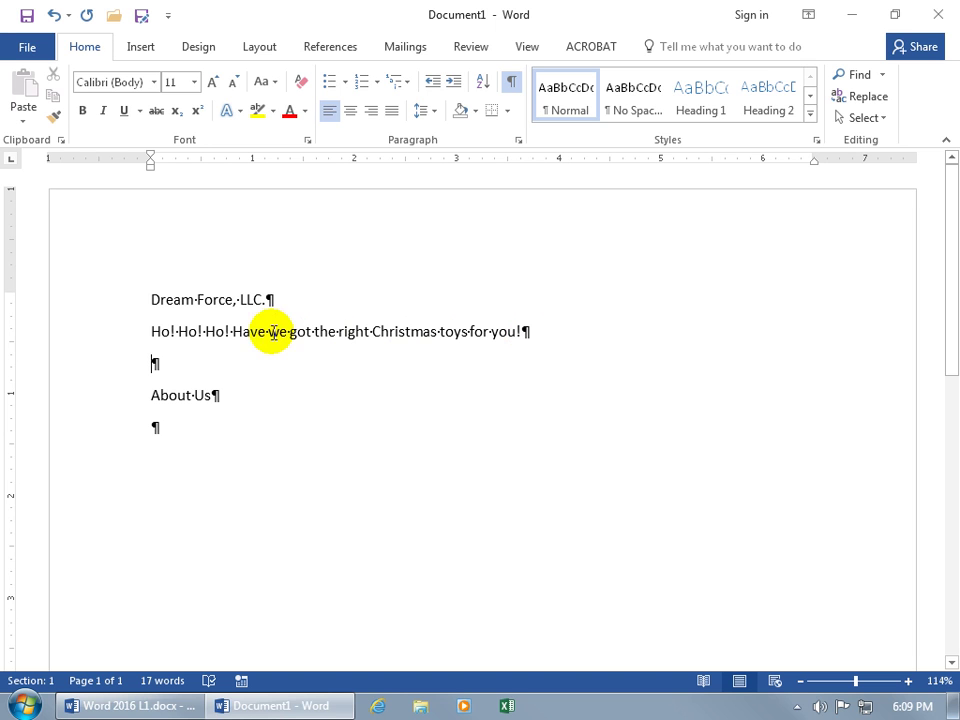
left_click(196, 300)
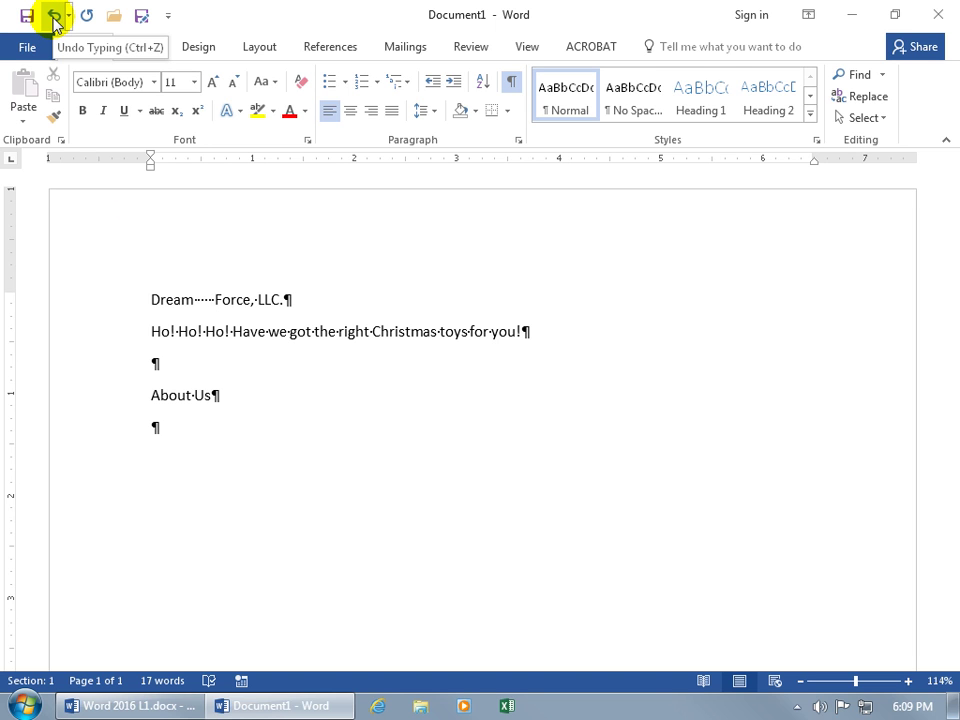
left_click(54, 17)
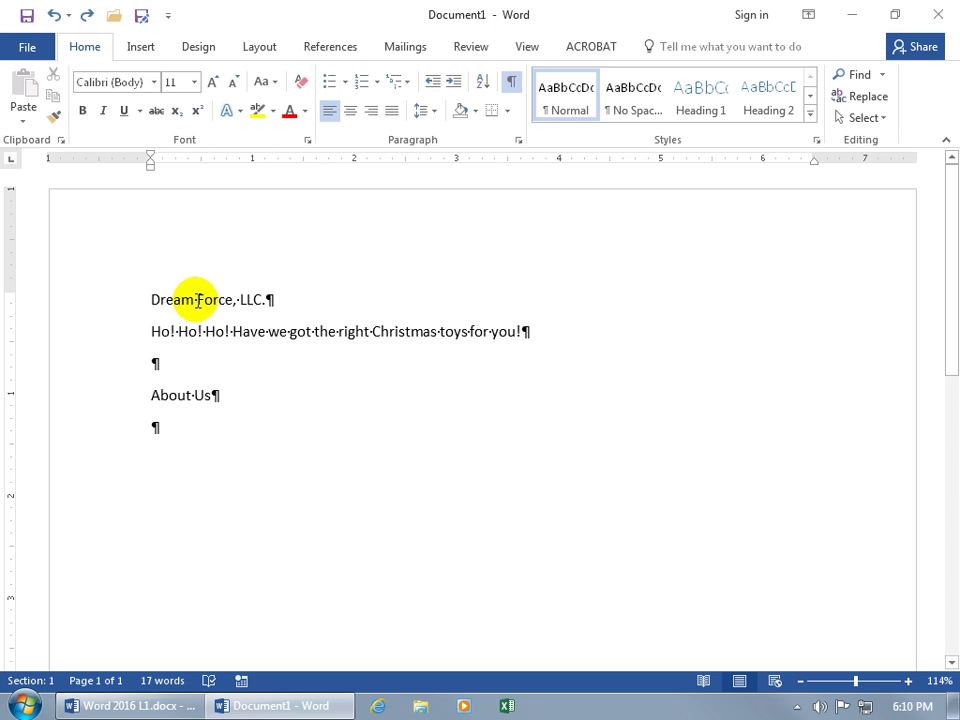
Step: Place the cursor between Dream and Force, then turn off the Show/Hide ¶ formatting marks
left_click(197, 300)
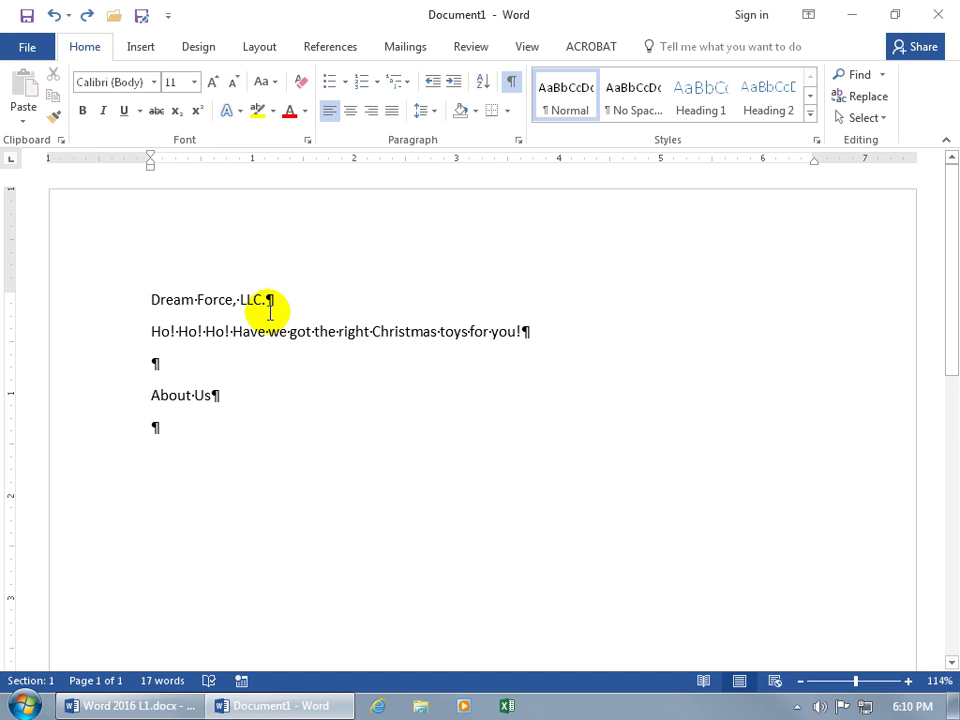
left_click(512, 84)
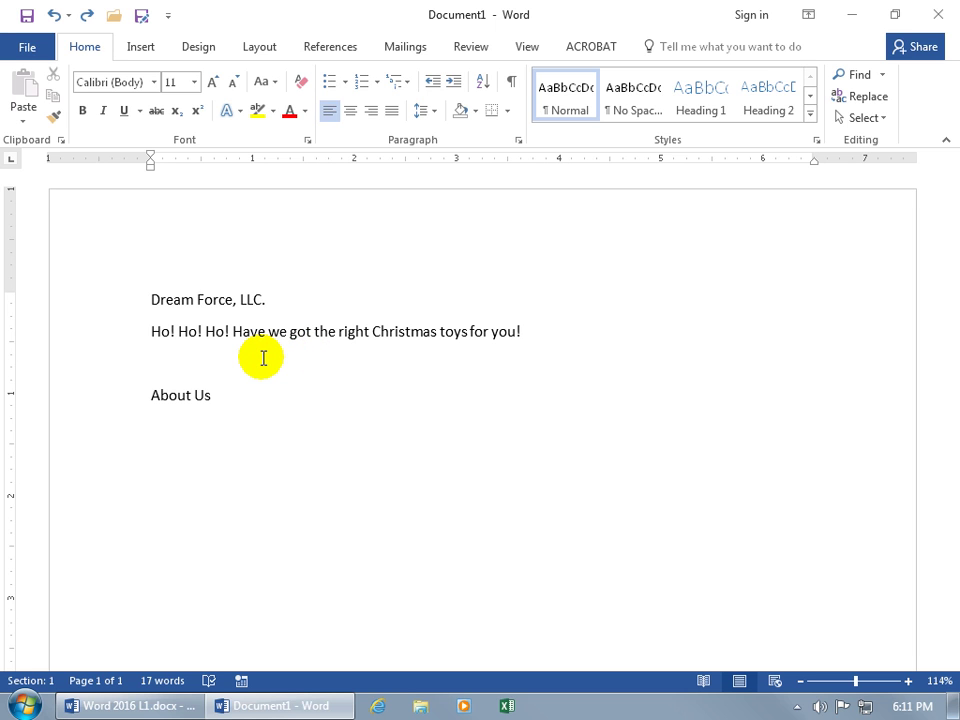
Step: Below About Us, type the paragraph describing Dream Force as a producer and distributor of Christmas toys
left_click(197, 420)
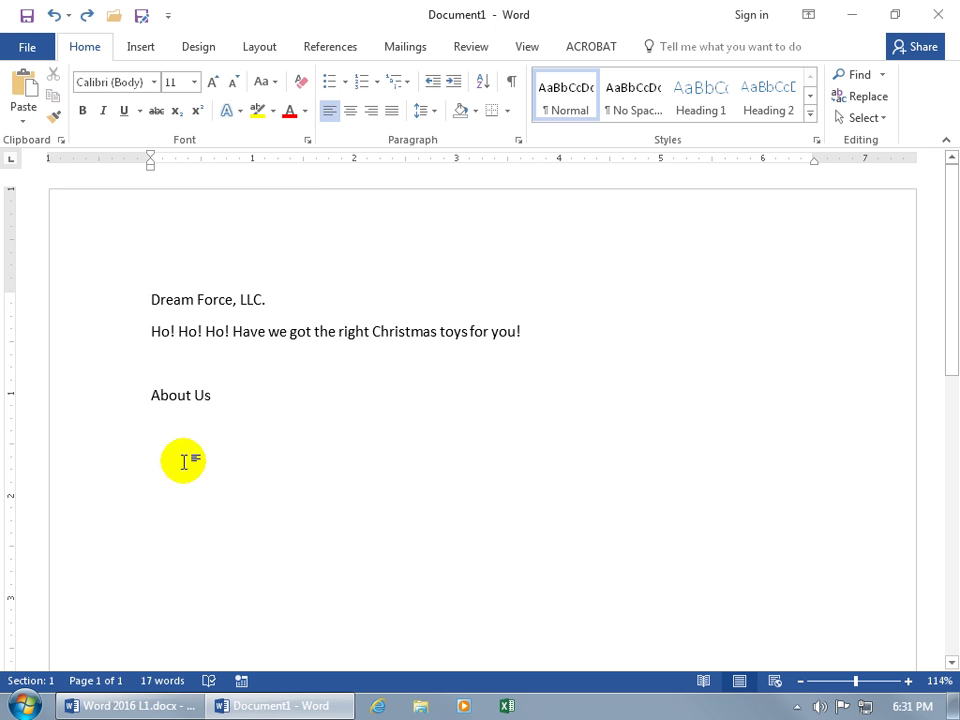
type("Dream Force is a producer and distributor of the most tinsel Christmas toys!  We have a wide range of")
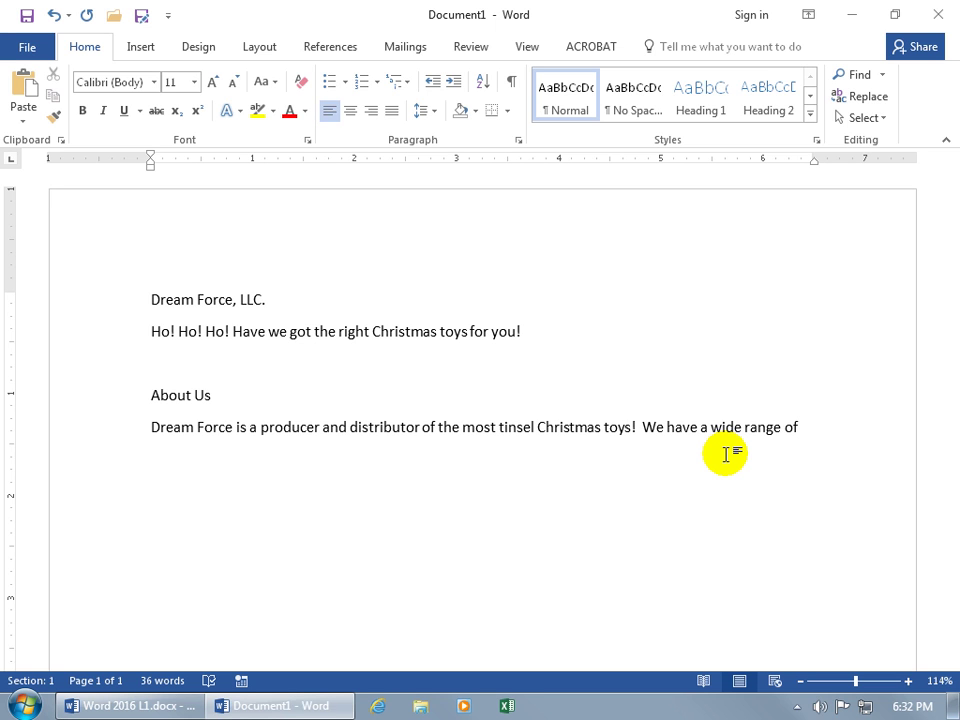
type("toy")
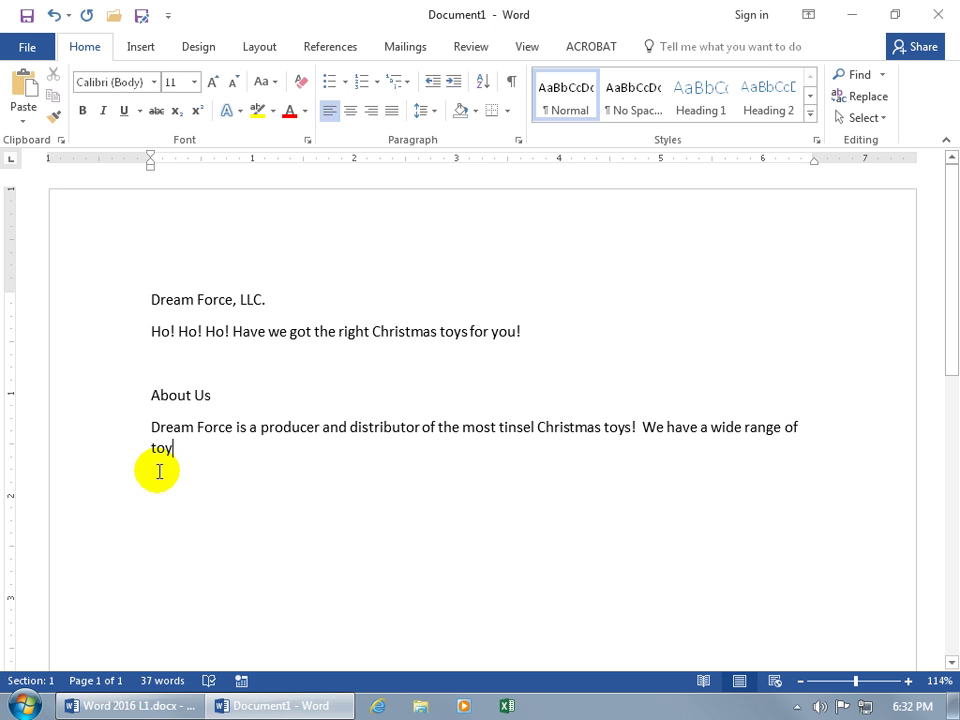
type("s for everyone in the family from the power ranger for the boys, to the dress up dolls for the")
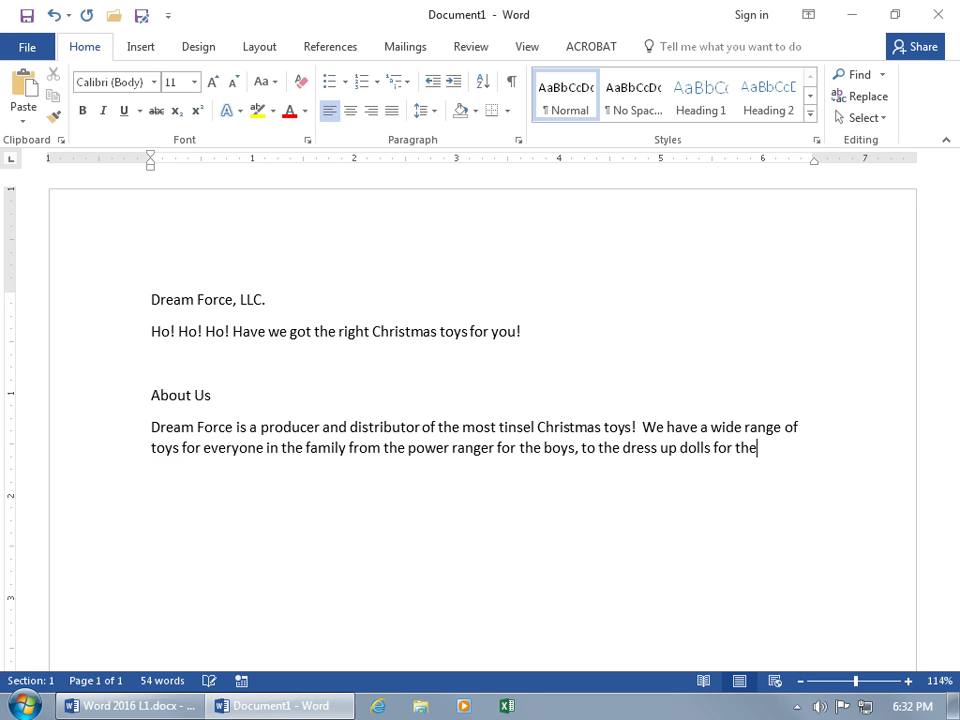
type(" girls.")
type("  Ki")
type("rt")
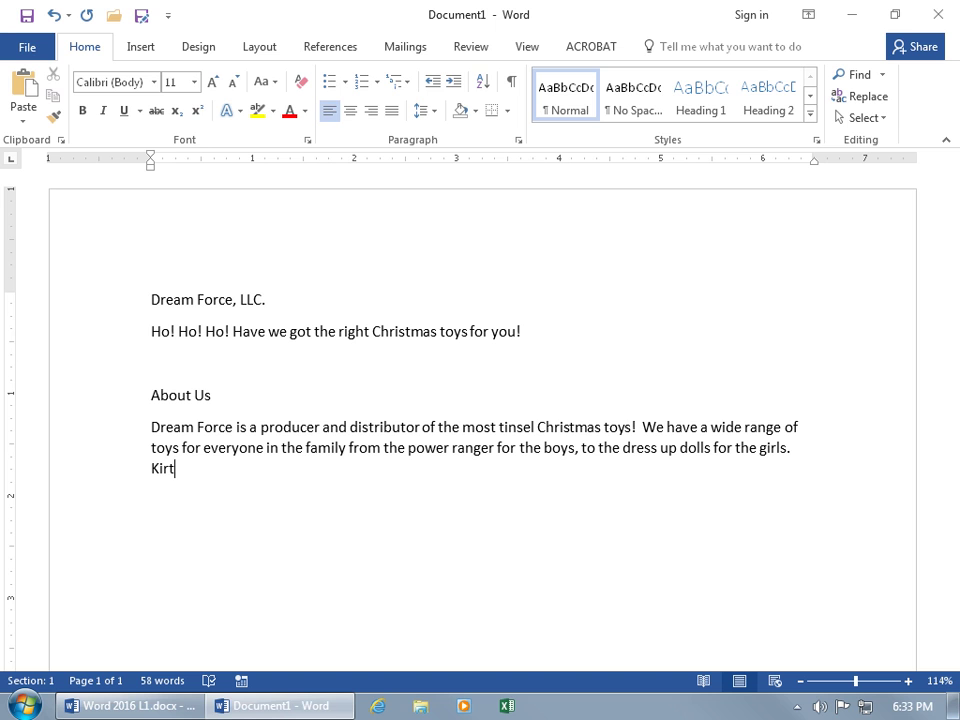
type(" Kers")
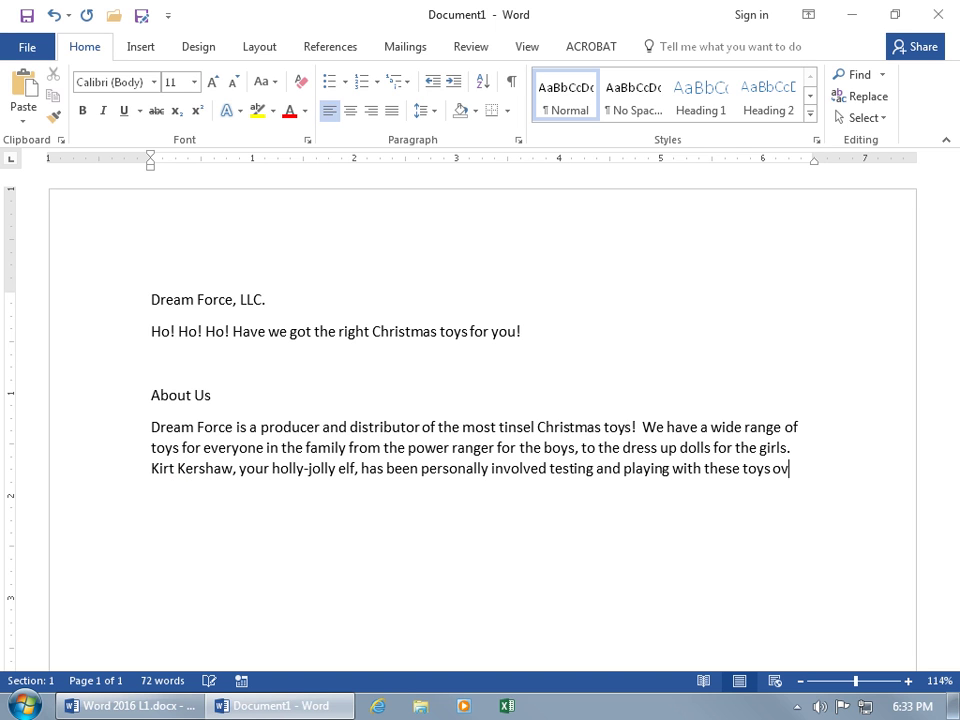
Step: End the paragraph with 'over the past year.' and show formatting marks again
type("er the pas")
type("t year.")
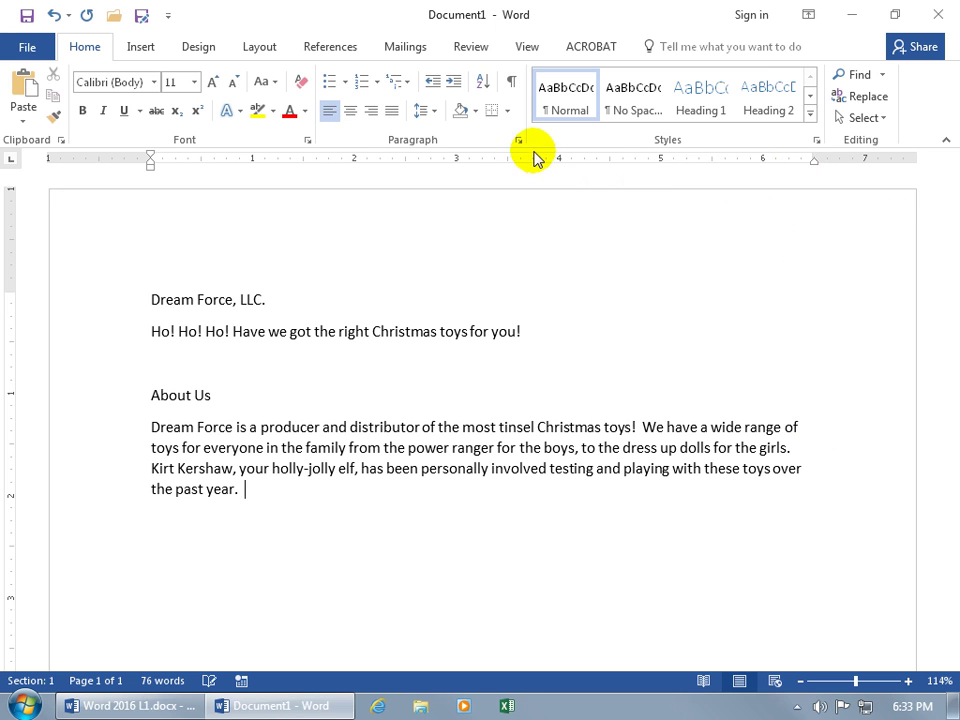
left_click(511, 84)
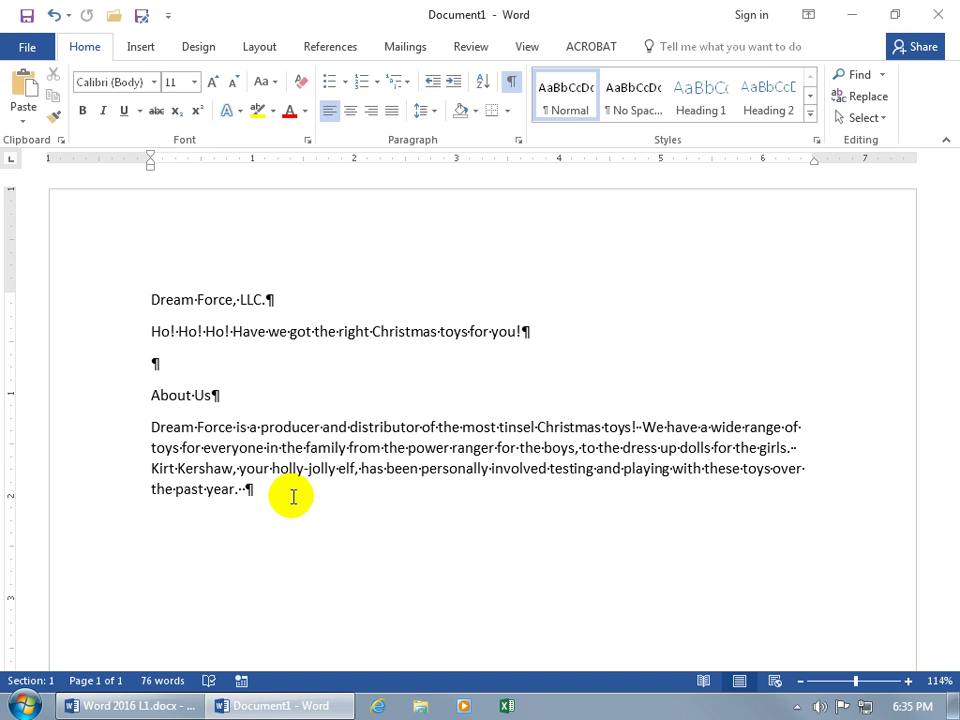
double_click(289, 449)
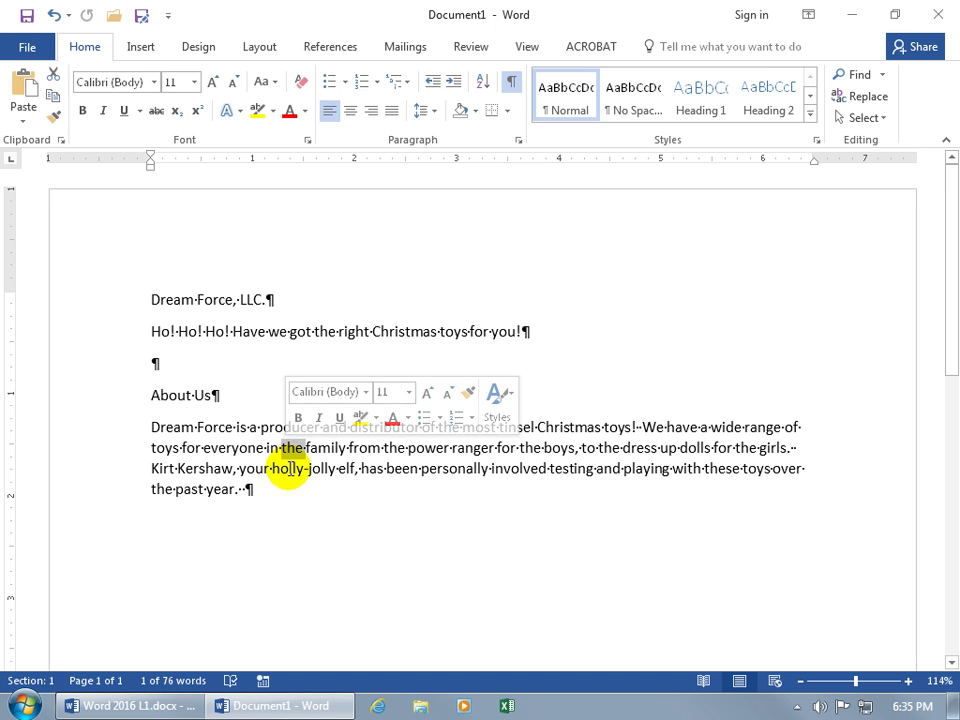
triple_click(296, 450)
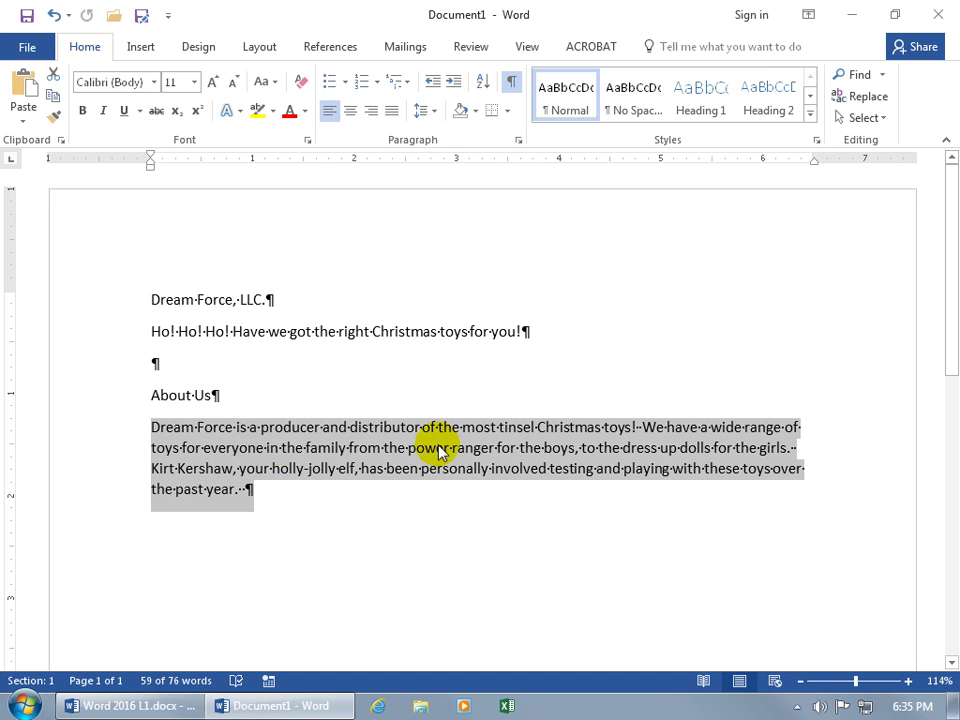
left_click(799, 433)
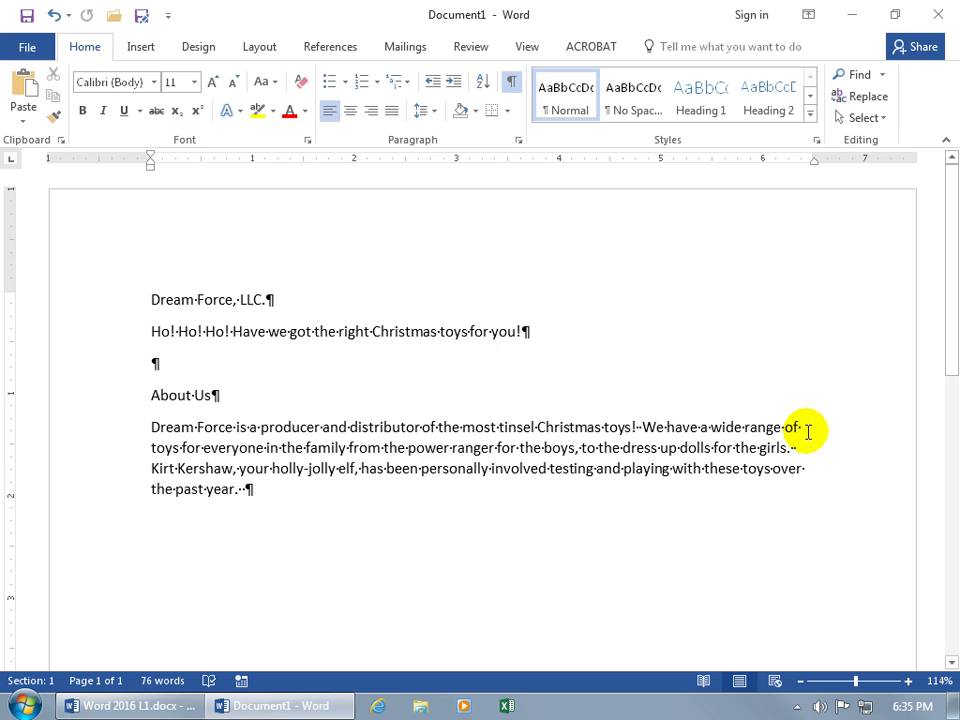
key("Return")
left_click(797, 458)
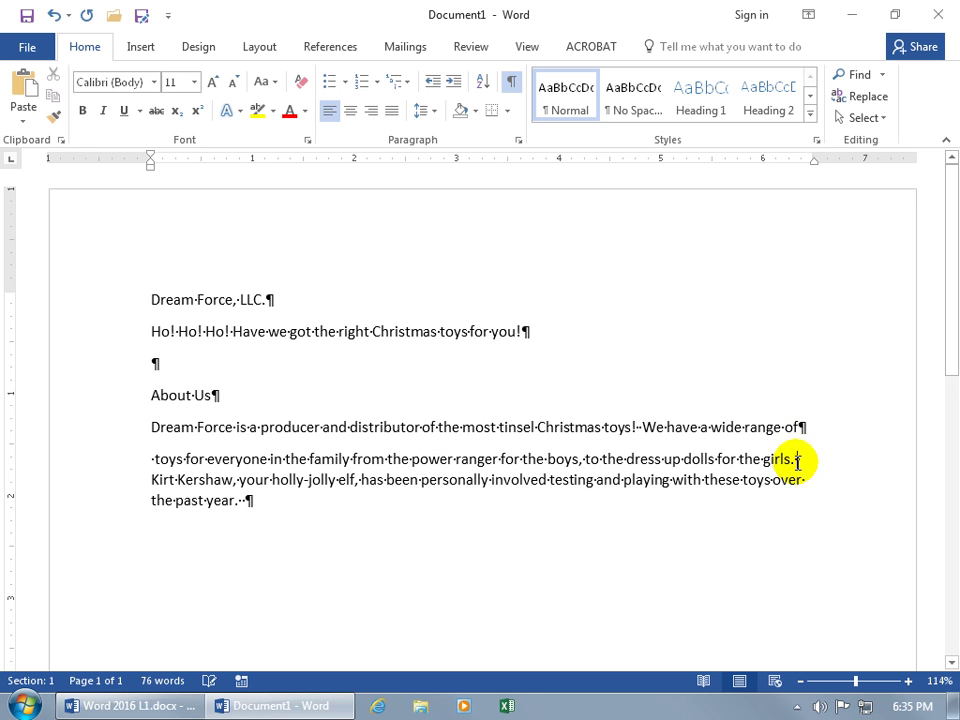
key("Return")
left_click(535, 460)
triple_click(535, 460)
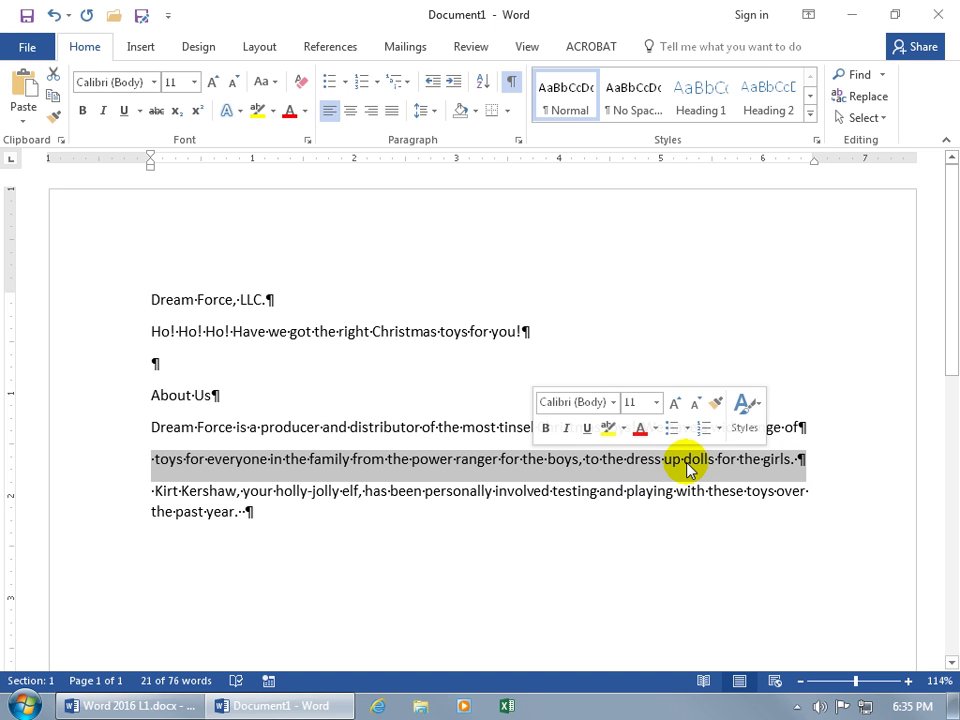
left_click(54, 17)
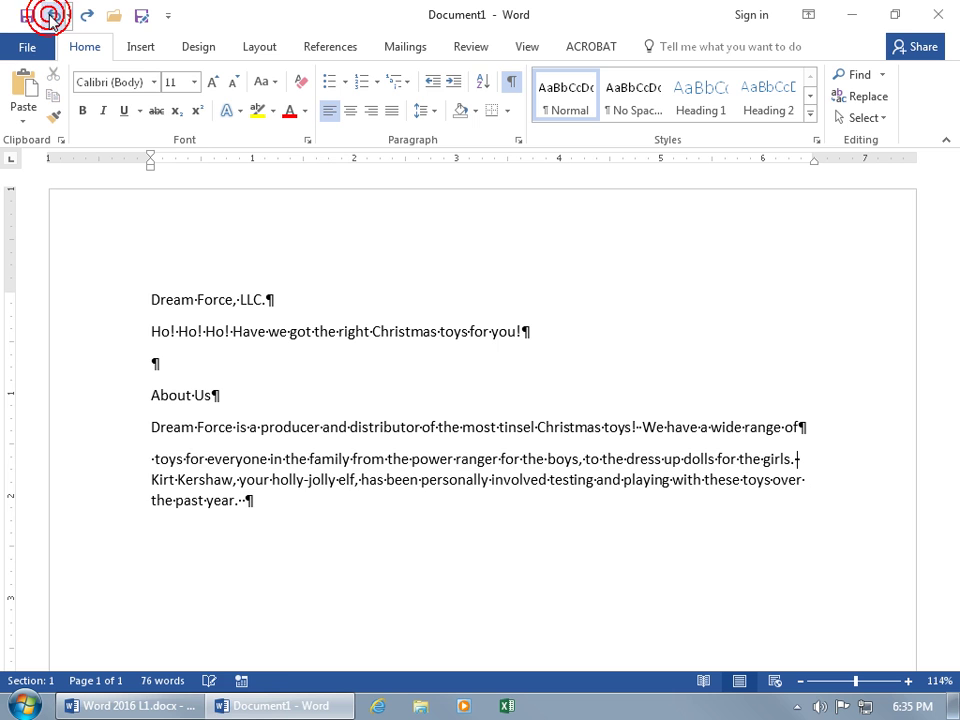
left_click(54, 17)
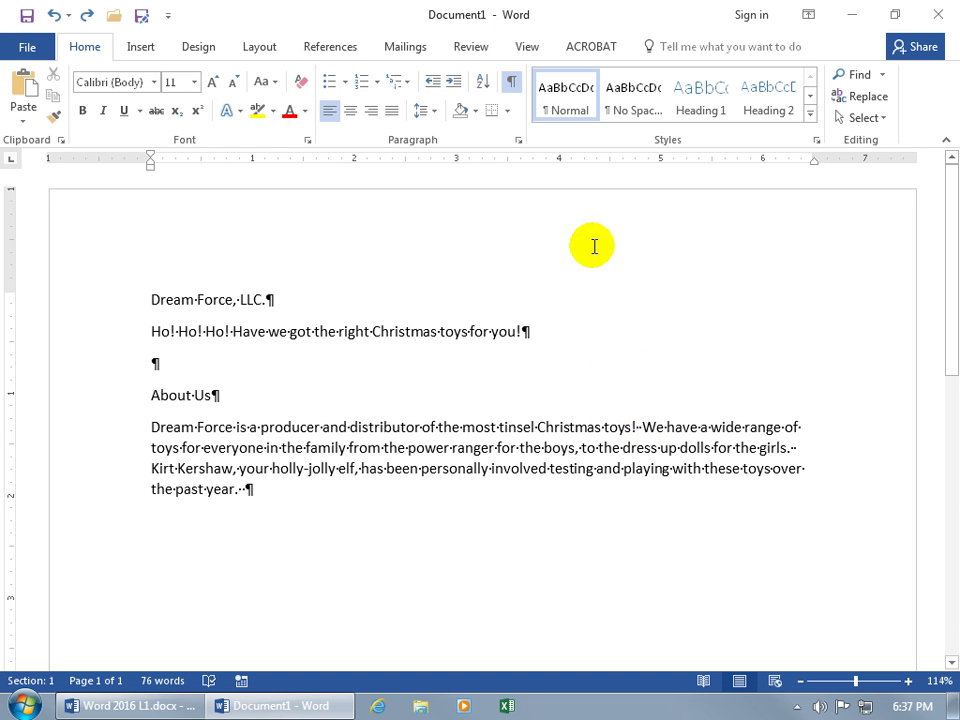
Step: Hide formatting marks and insert a line break after 'toys!'
left_click(510, 76)
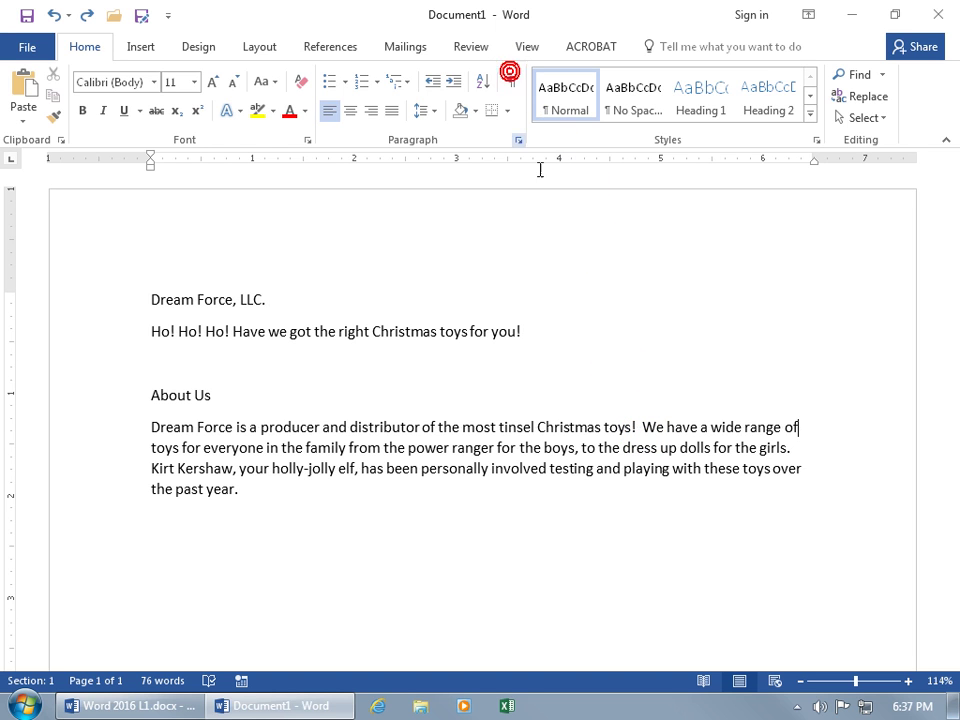
left_click(634, 427)
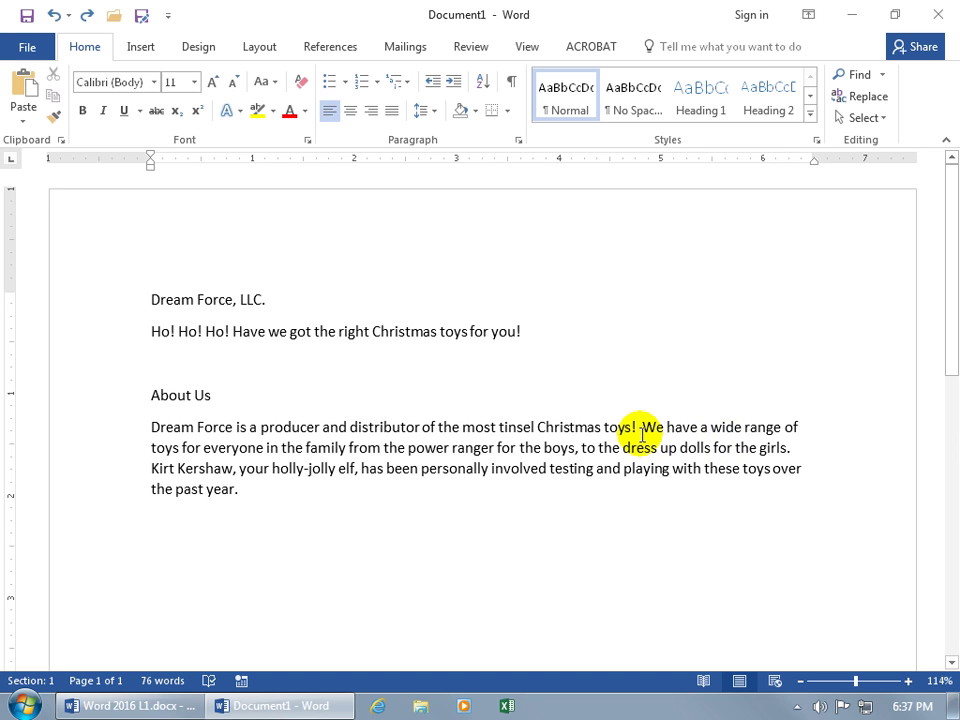
key("Return")
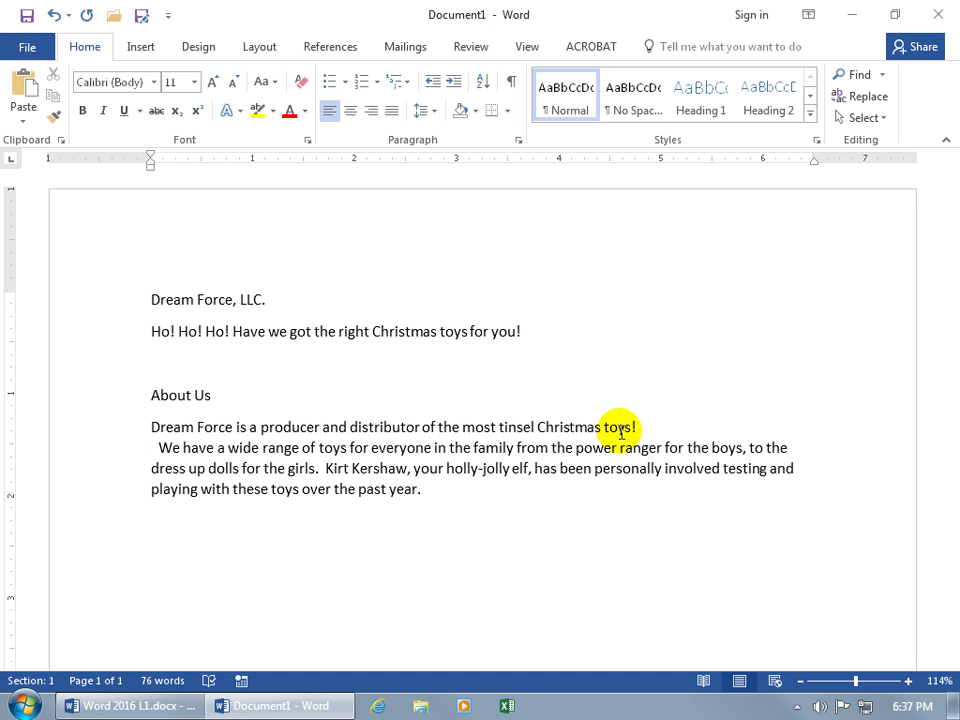
Step: Delete the stray leading space before 'We' on the new line
double_click(476, 448)
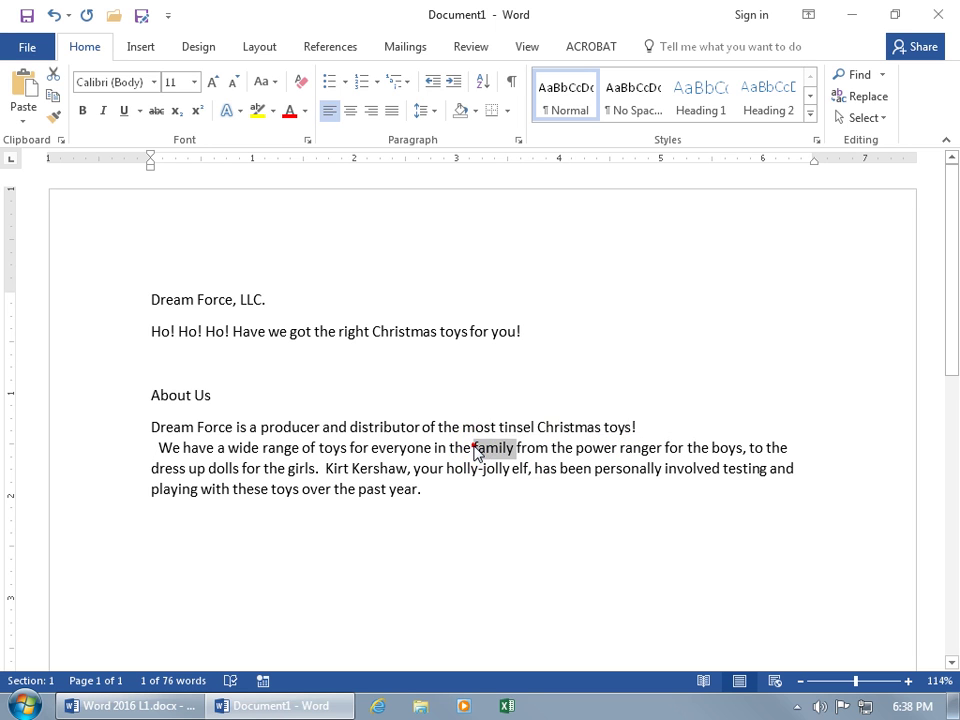
triple_click(476, 448)
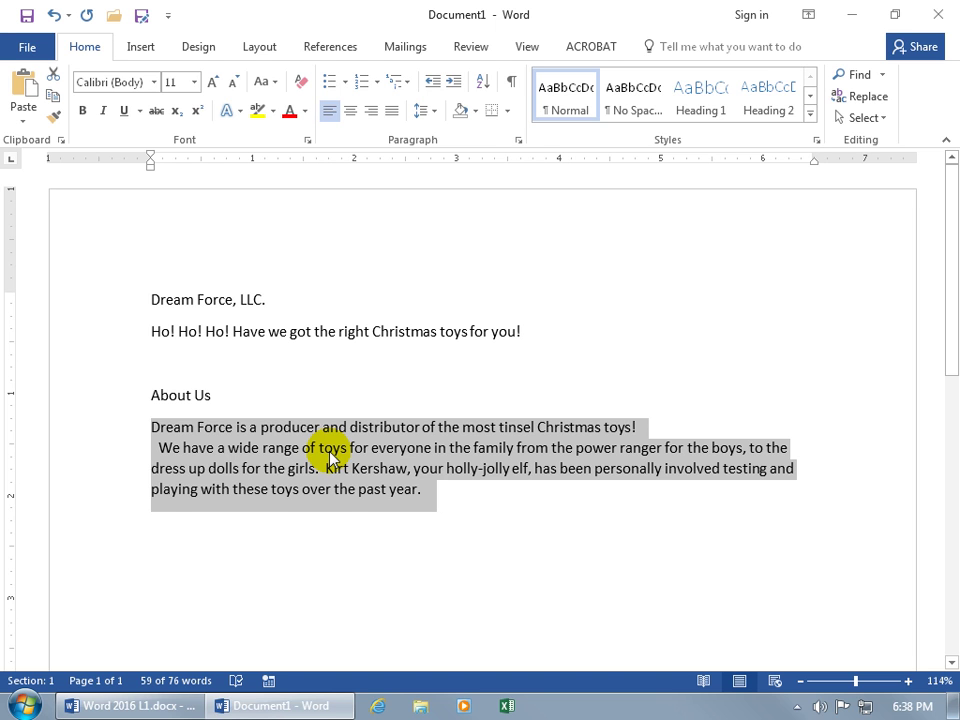
left_click(158, 448)
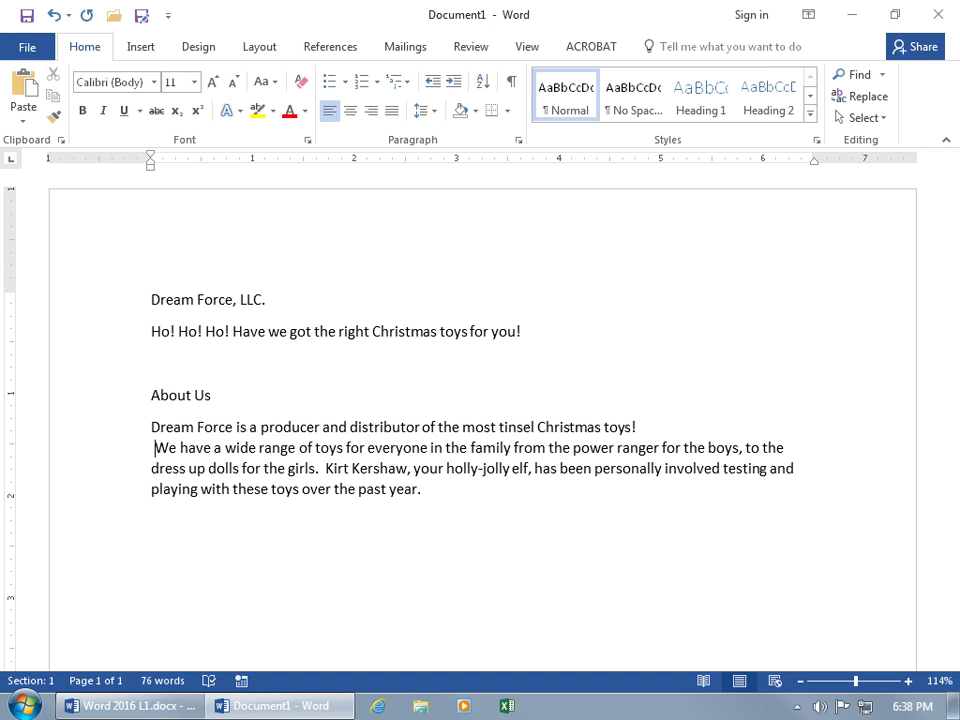
key("BackSpace")
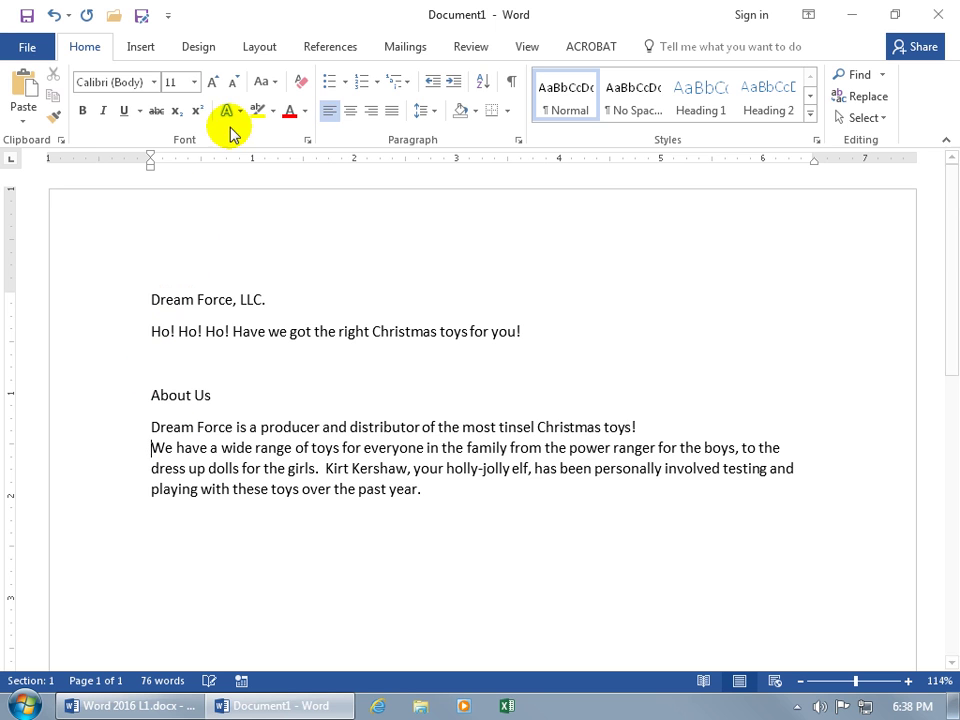
Step: With formatting marks visible, delete the line break after 'toys!', then hide the marks again
left_click(511, 89)
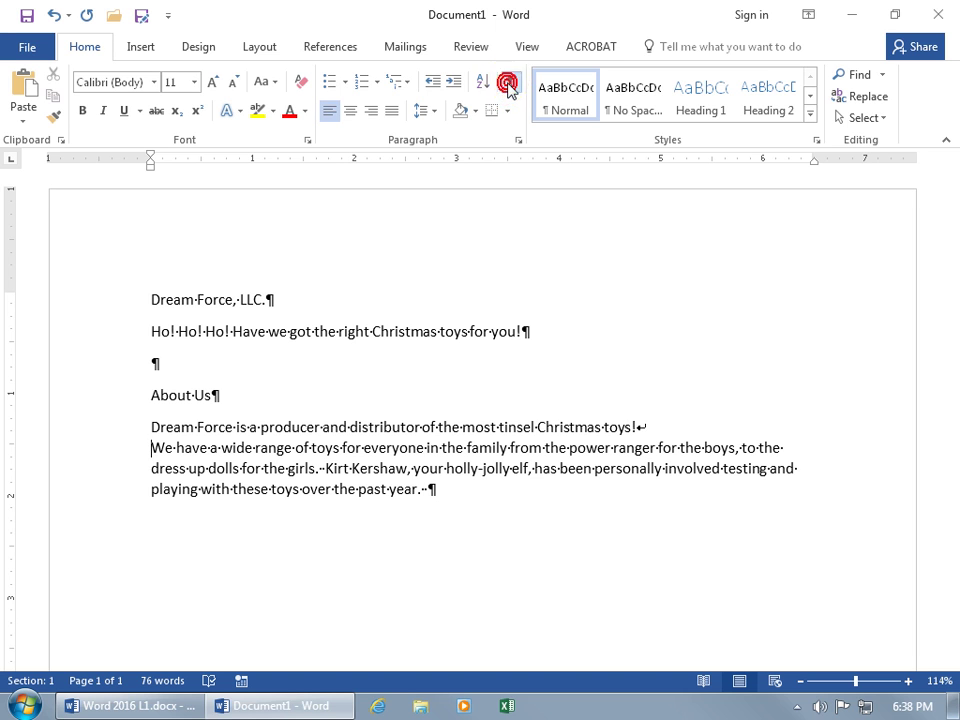
left_click(638, 428)
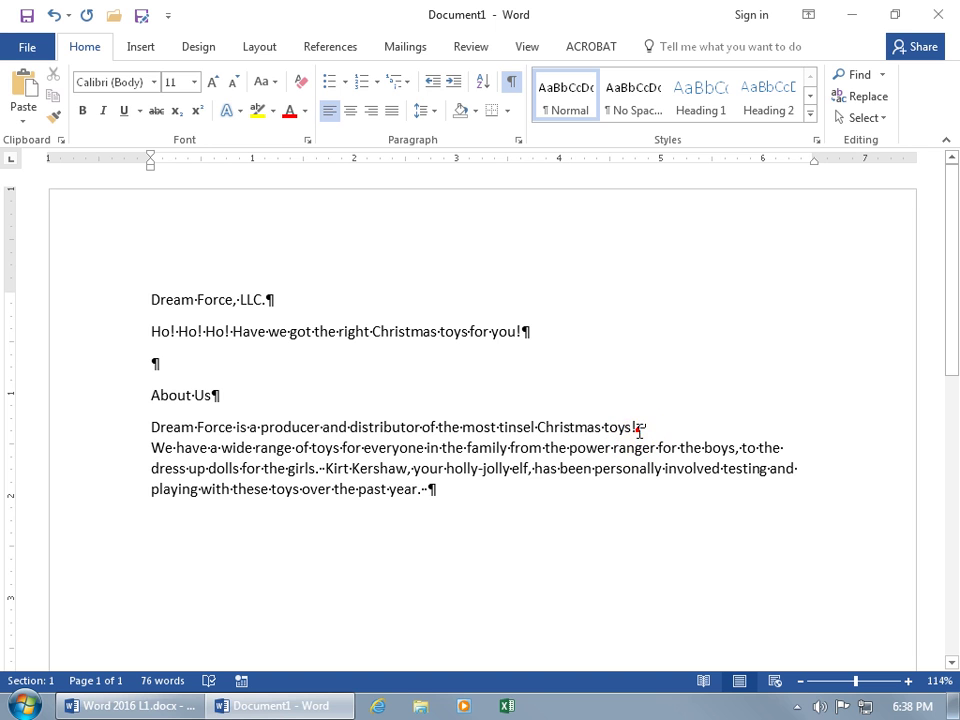
key("Delete")
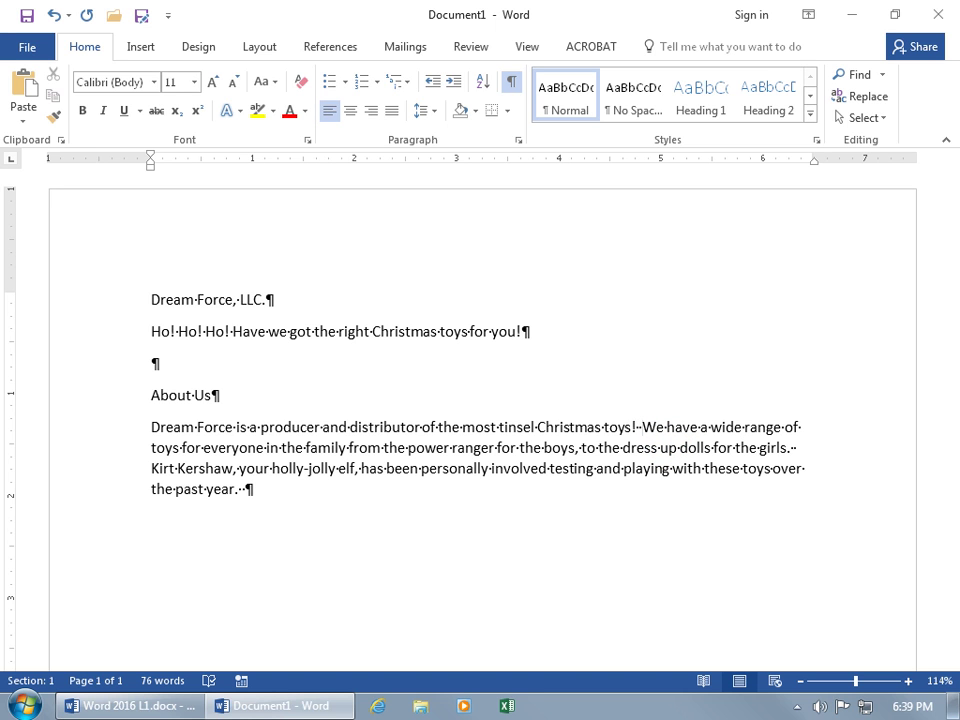
left_click(511, 81)
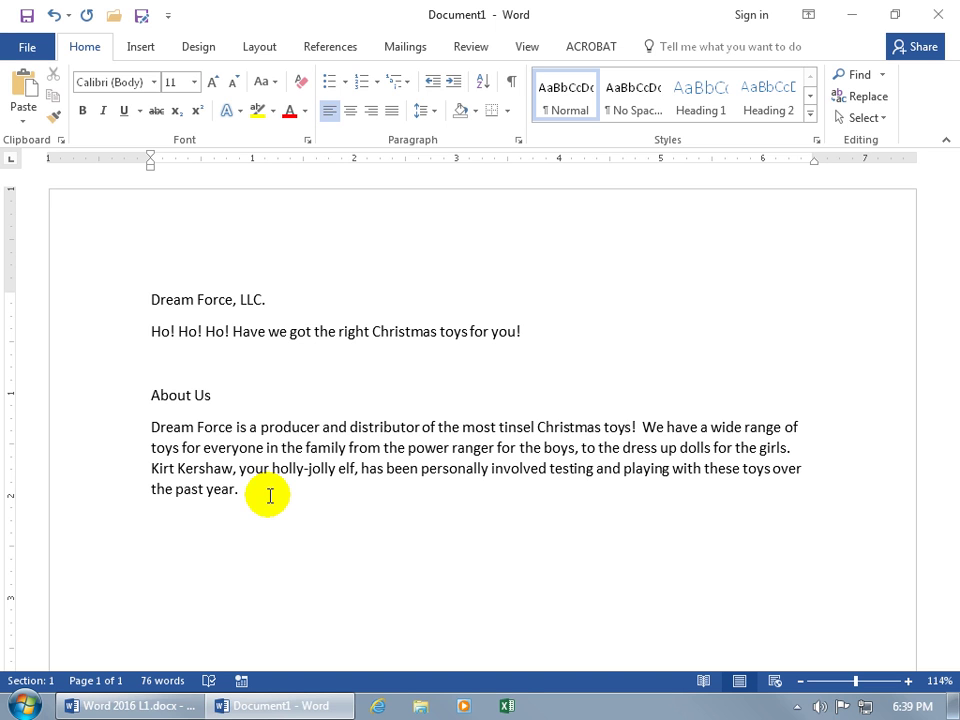
Step: Type 'Tihs' after 'the past year.', let AutoCorrect make it 'This', and show its correction options
type("Tihs")
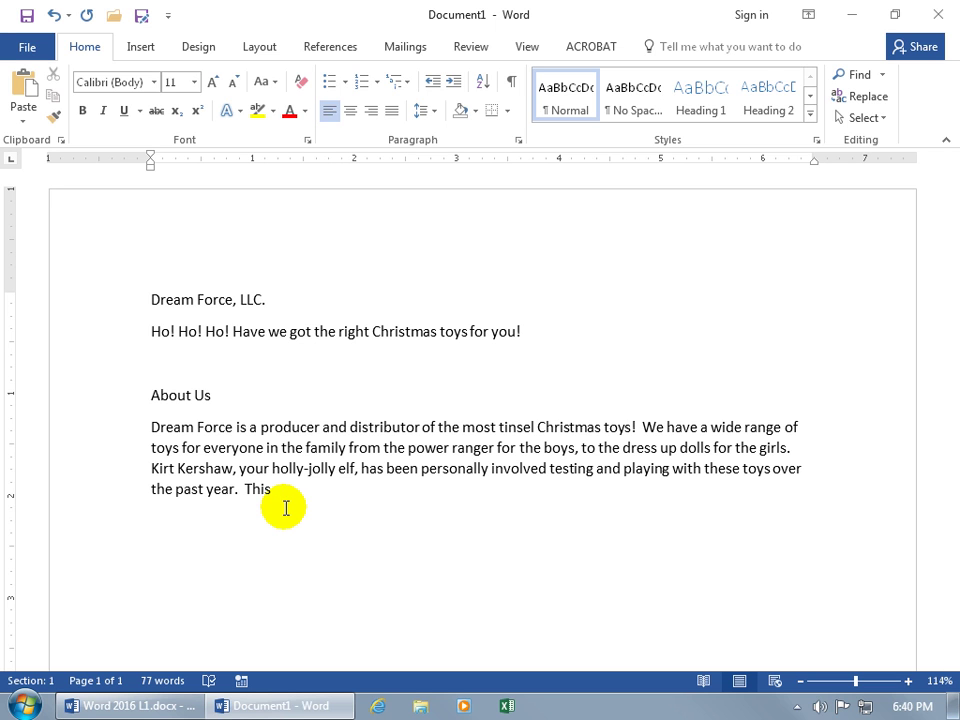
double_click(257, 489)
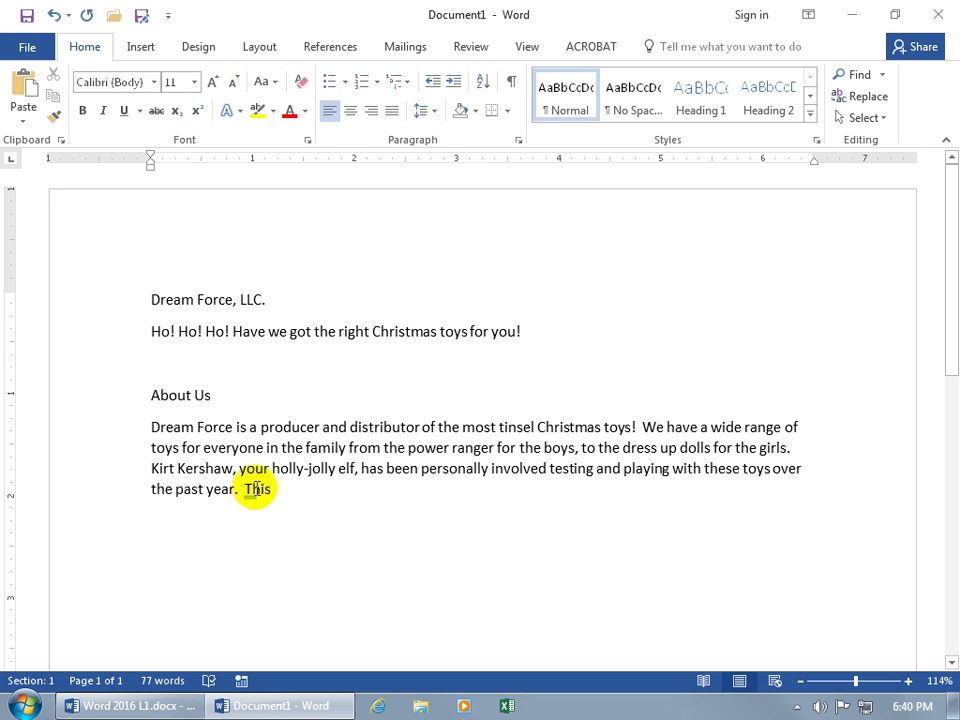
double_click(256, 489)
double_click(257, 489)
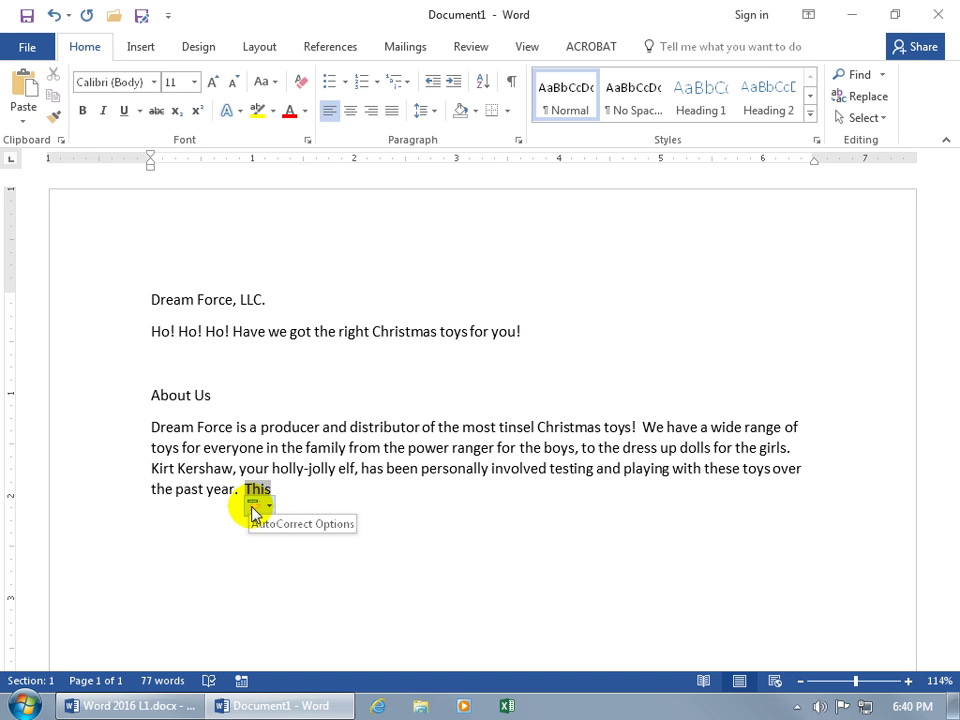
left_click(269, 511)
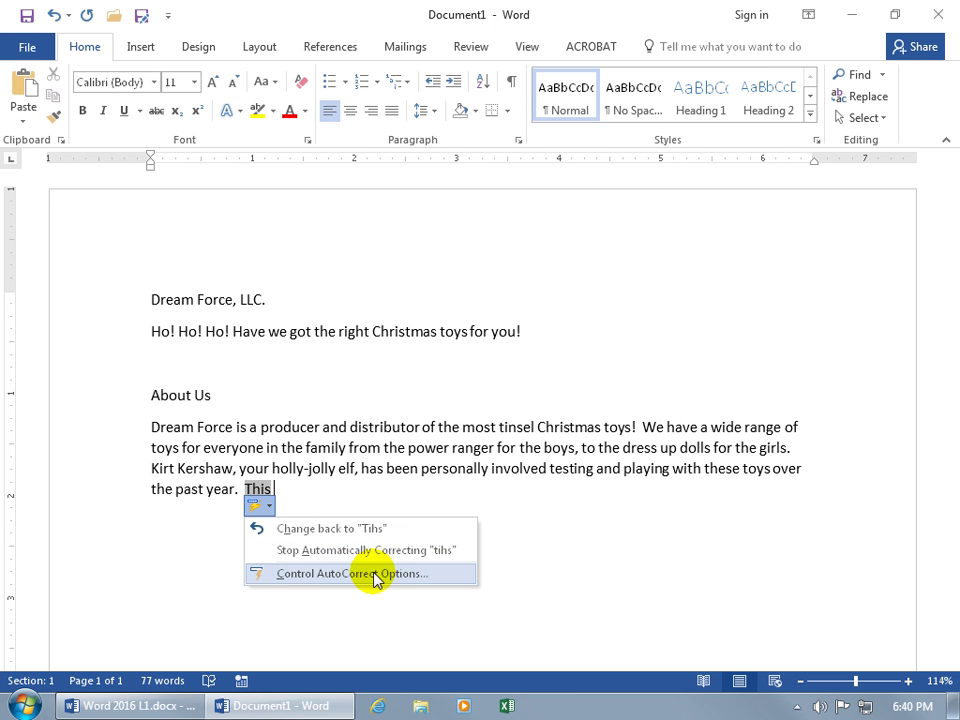
left_click(376, 576)
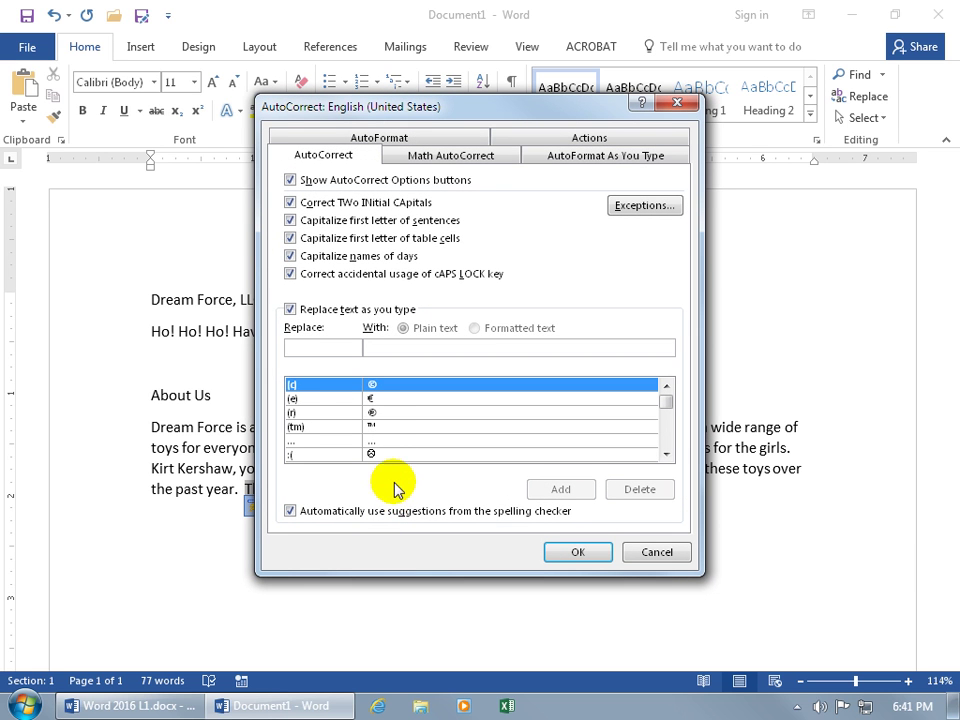
type("tihs")
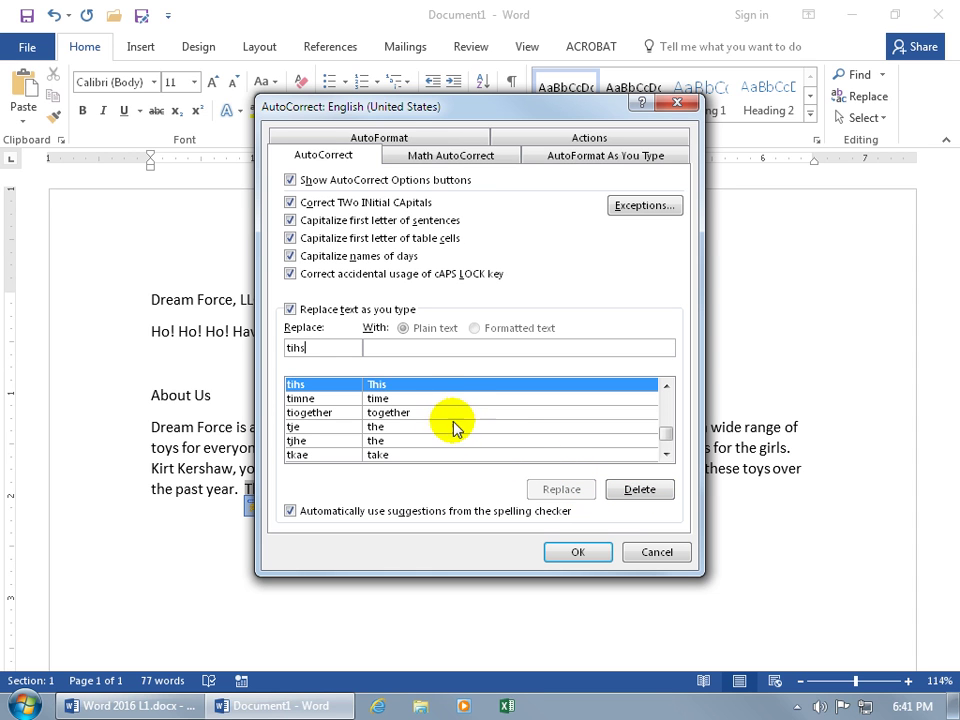
left_click(655, 553)
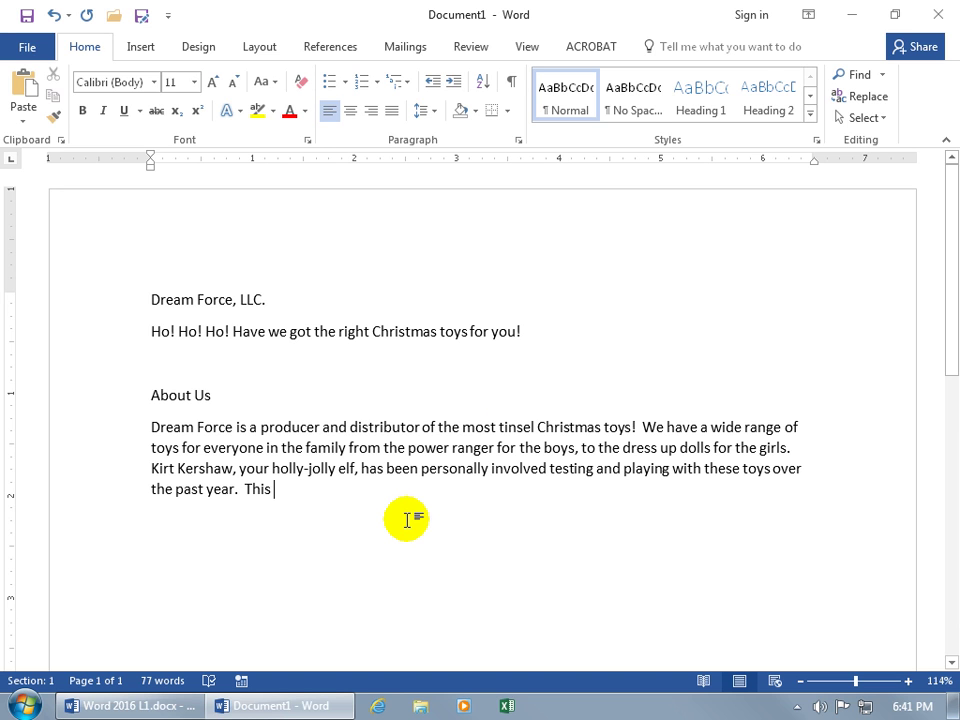
Step: Change the correction back to 'Tihs', then type 'experience includes: hours of throwing, jumping, and dragging the toys…'
mouse_move(256, 490)
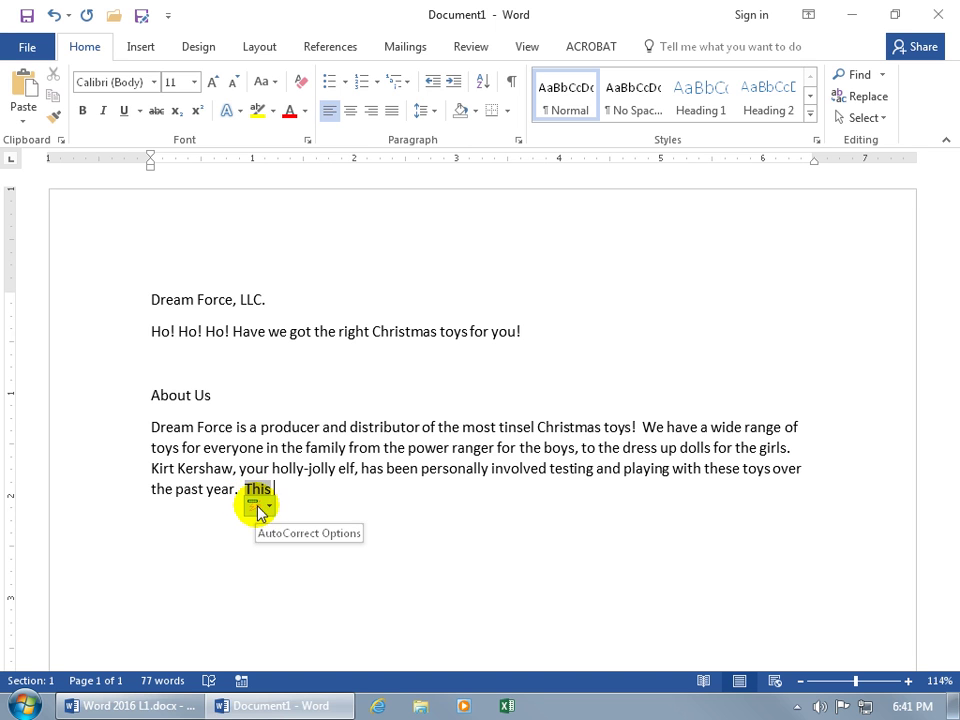
left_click(258, 508)
left_click(281, 529)
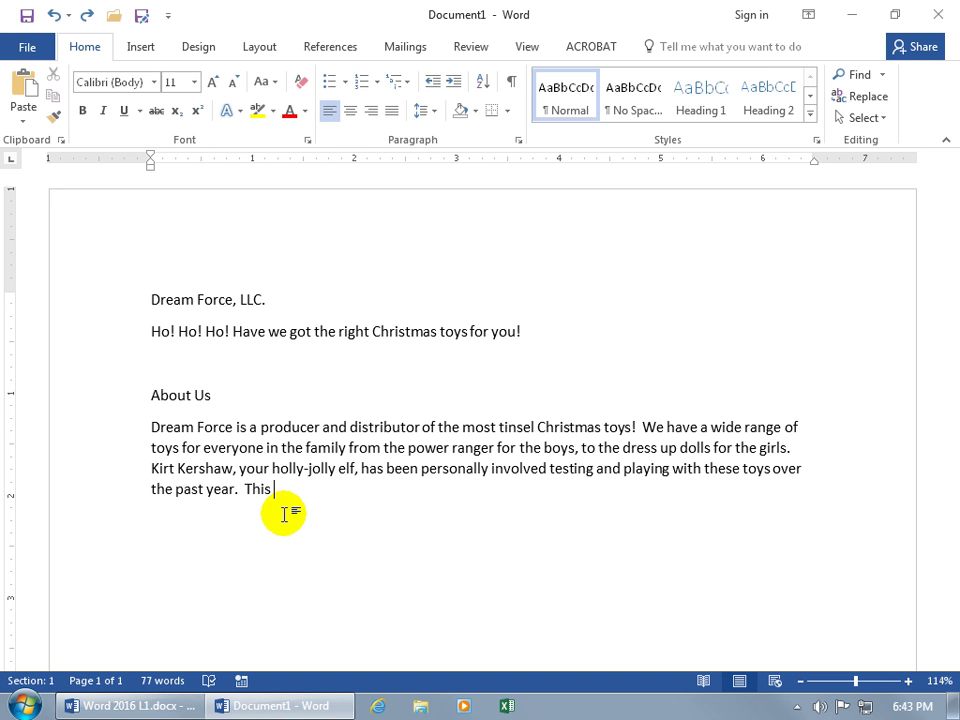
type("experie")
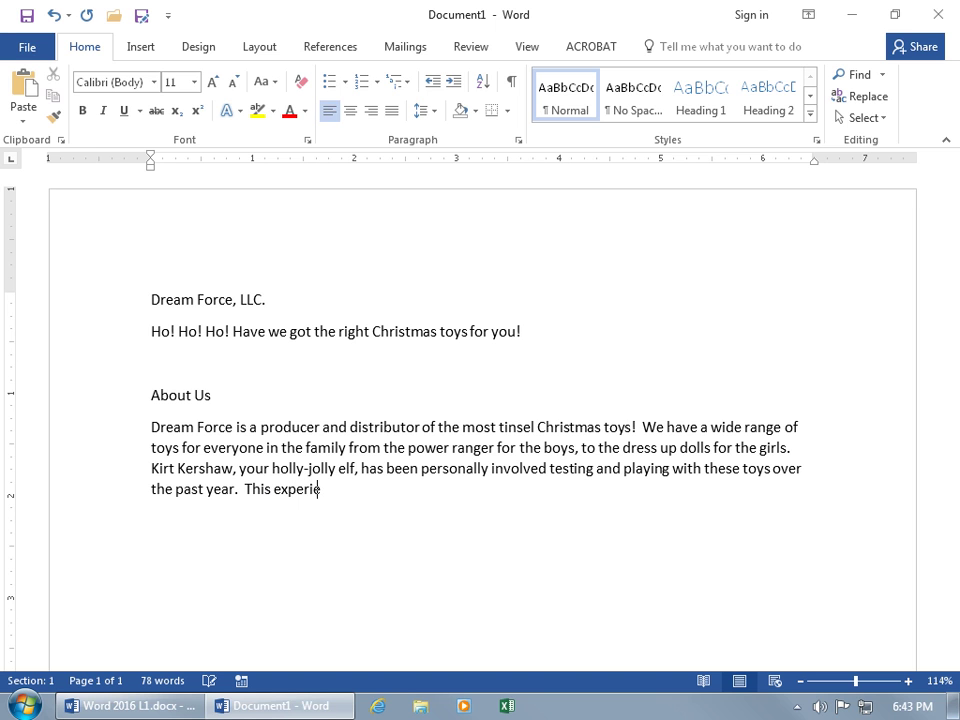
type("nce includes: hours of throwing, jumping, and dragging the toys at home, on the playground to make sure these toys hold up for generations to come!")
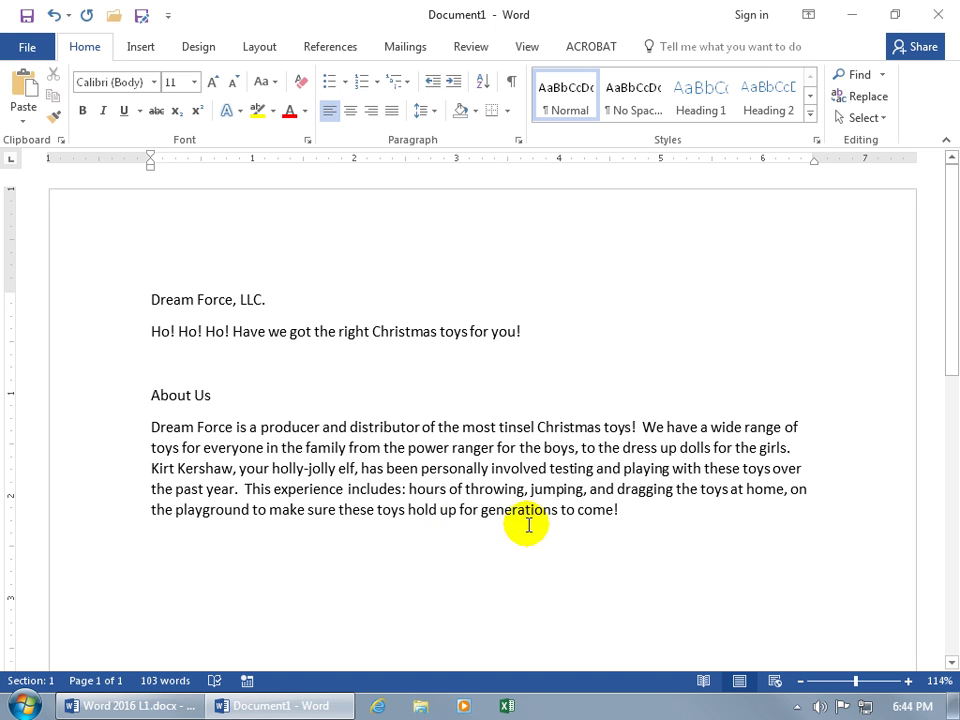